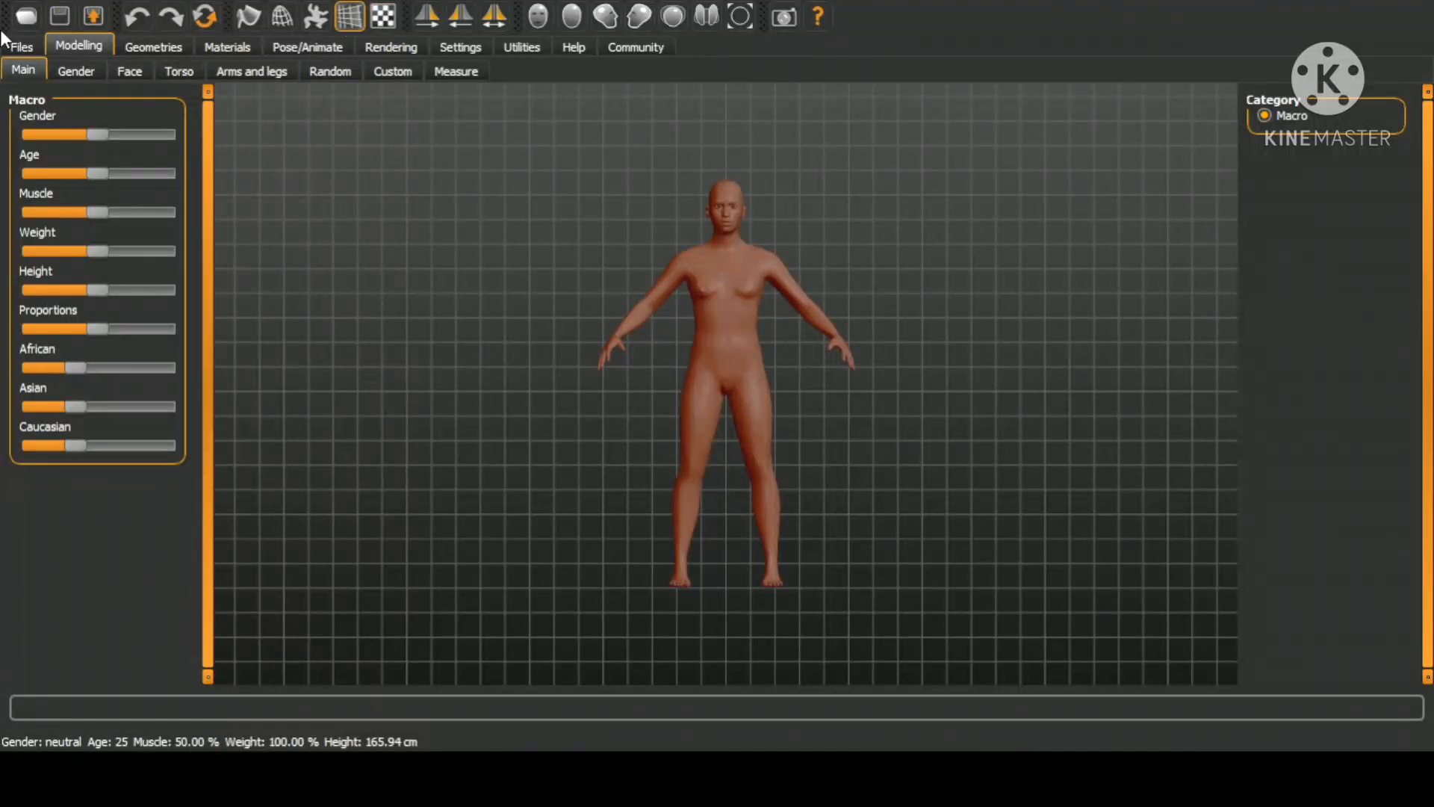
# Step: Load the saved character model from the Rajini folder
pyautogui.click(20, 46)
pyautogui.click(1284, 140)
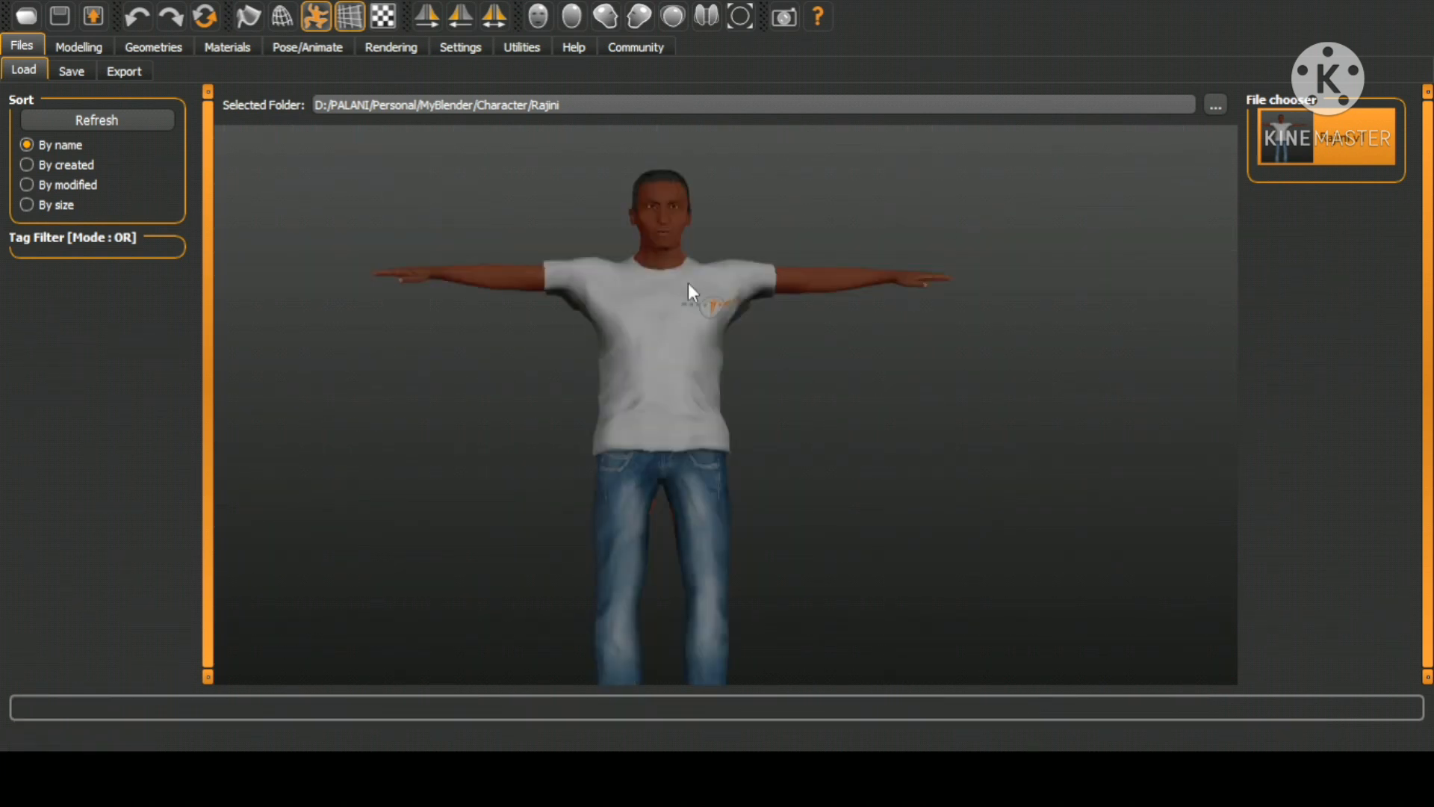
pyautogui.scroll(3, 746, 276)
pyautogui.moveTo(696, 324); pyautogui.dragTo(797, 357)
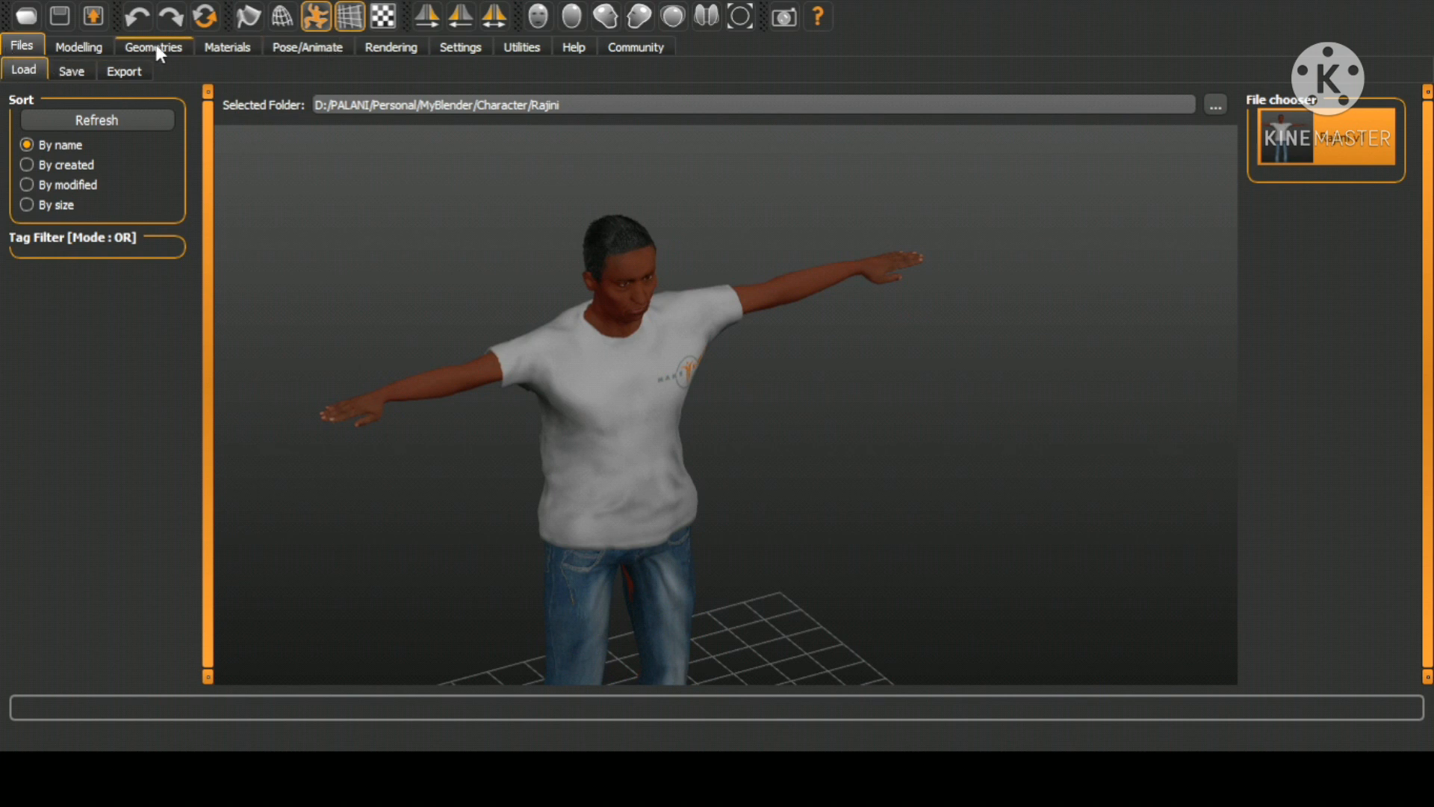
# Step: Check the character's Cmu mb rig preset and choose Filmbox (fbx) as the export mesh format for Rajini_v1
pyautogui.click(305, 48)
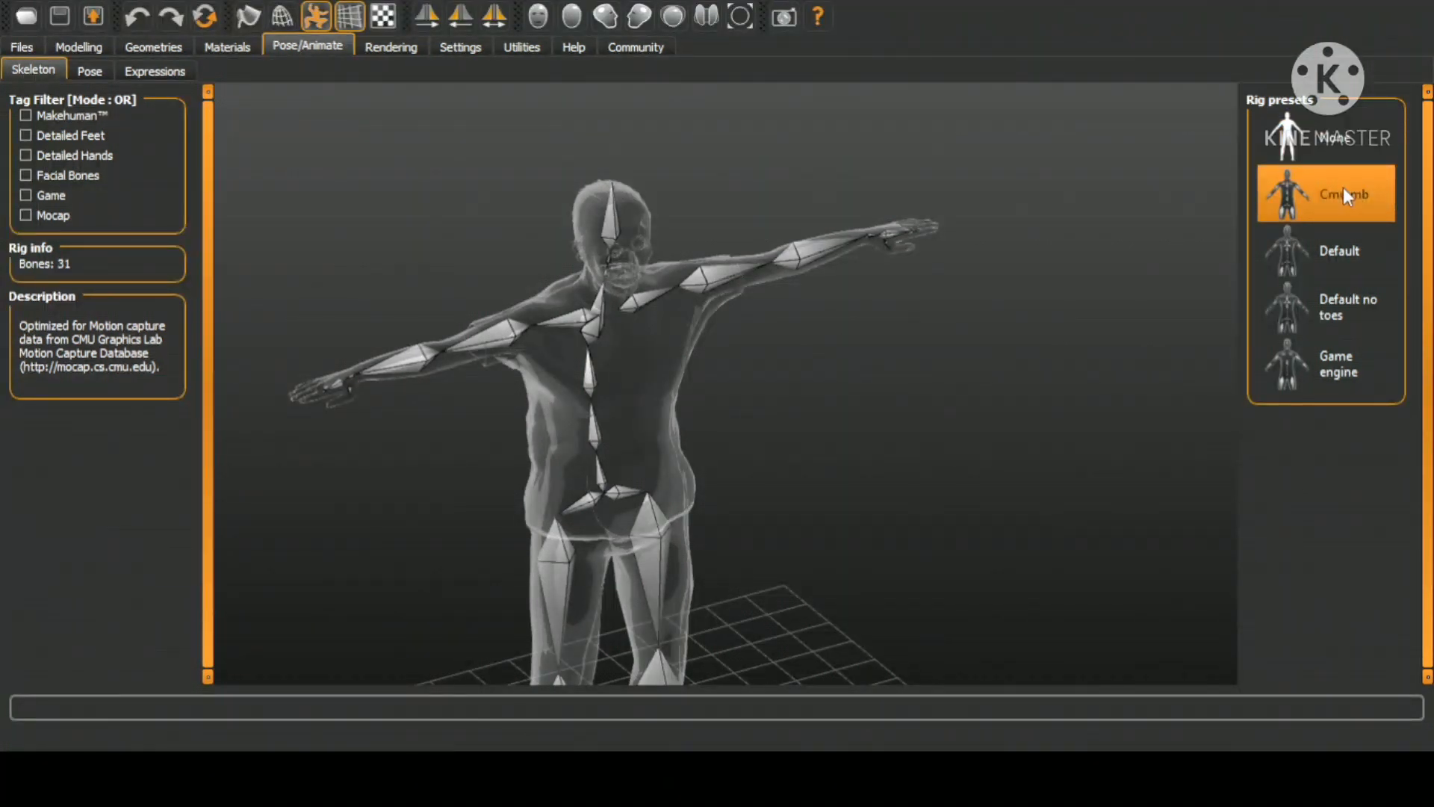
pyautogui.click(16, 48)
pyautogui.click(127, 71)
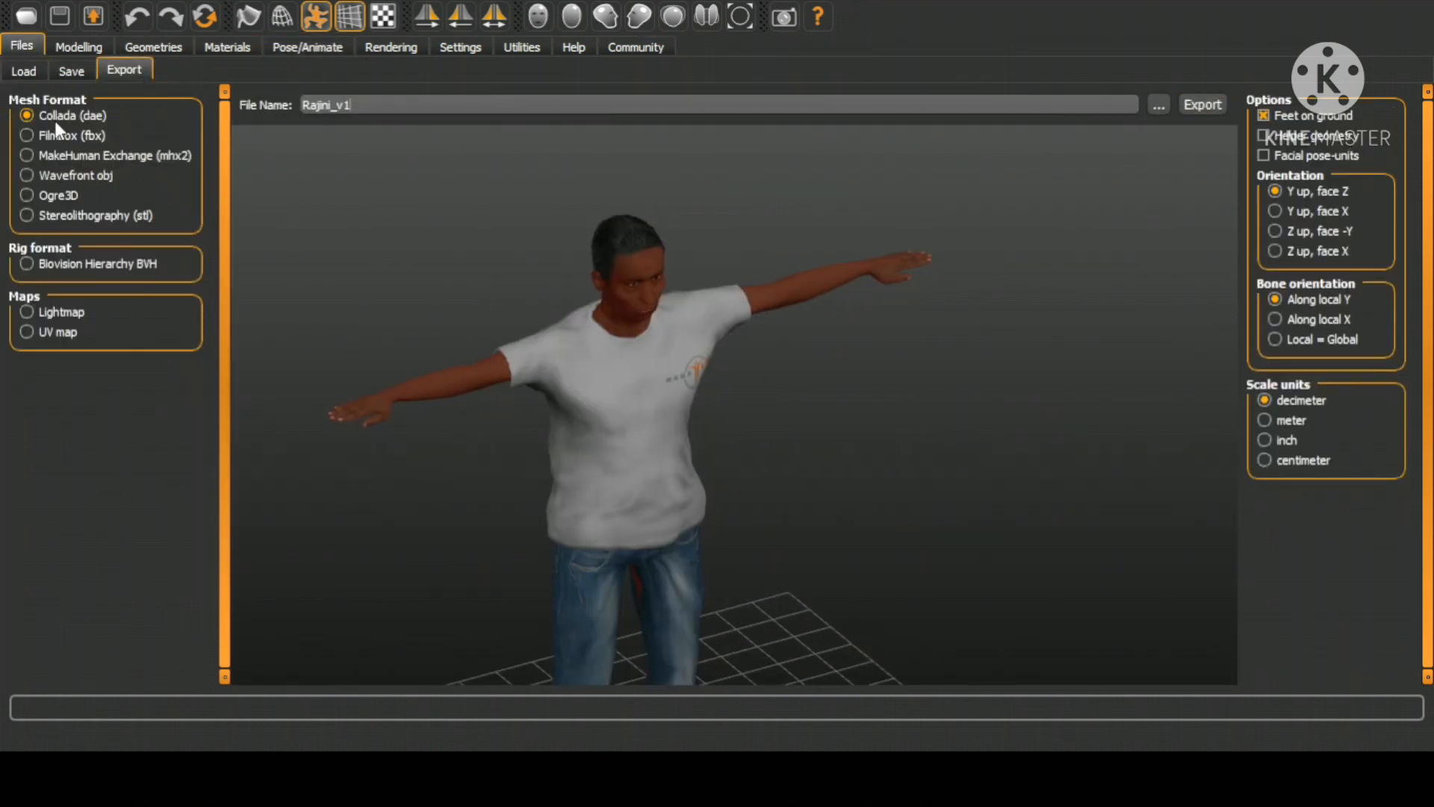
pyautogui.click(48, 136)
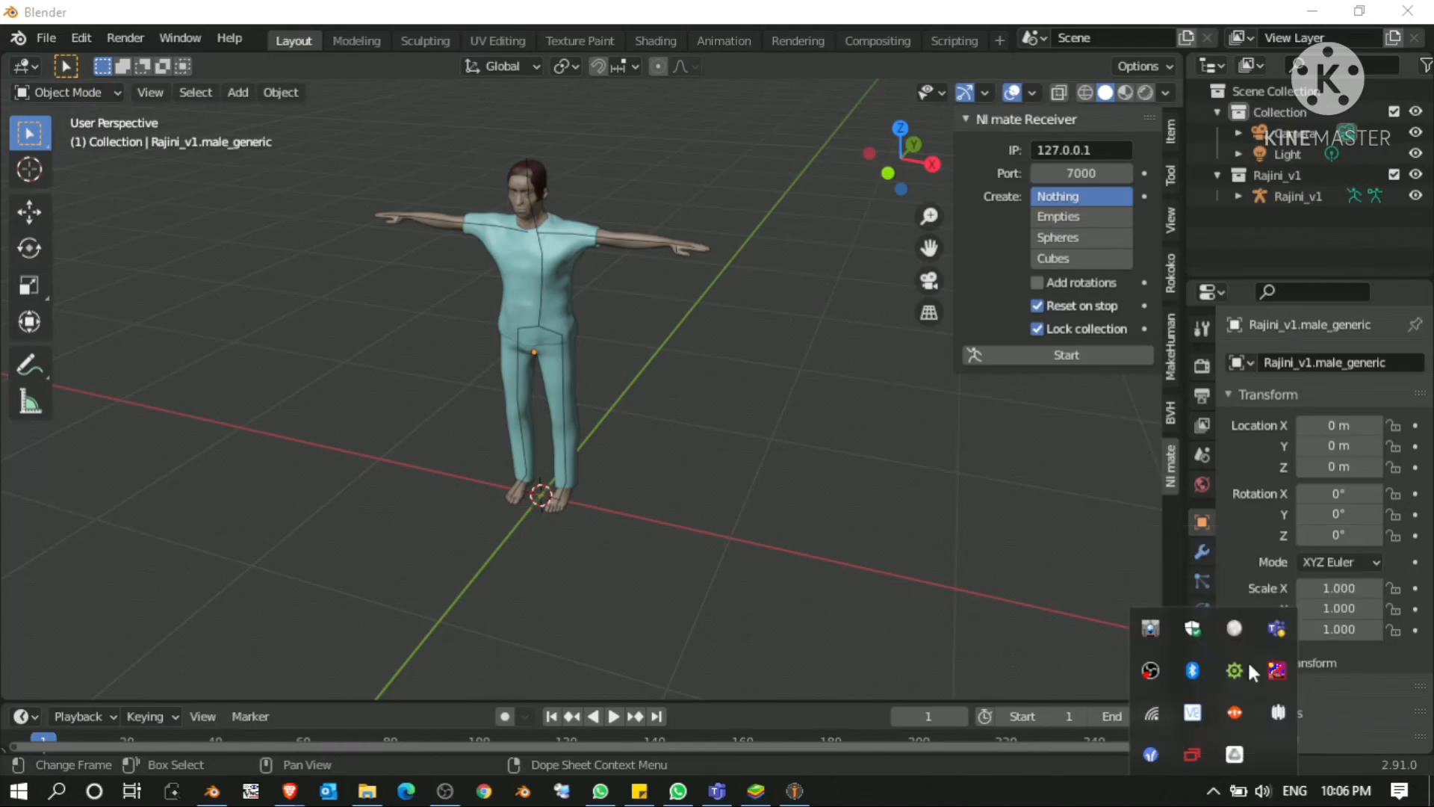
# Step: In NI mate, turn off Hands and enable skeleton tracking for the OpenNI 1 sensor, then return to Blender
pyautogui.click(1255, 660)
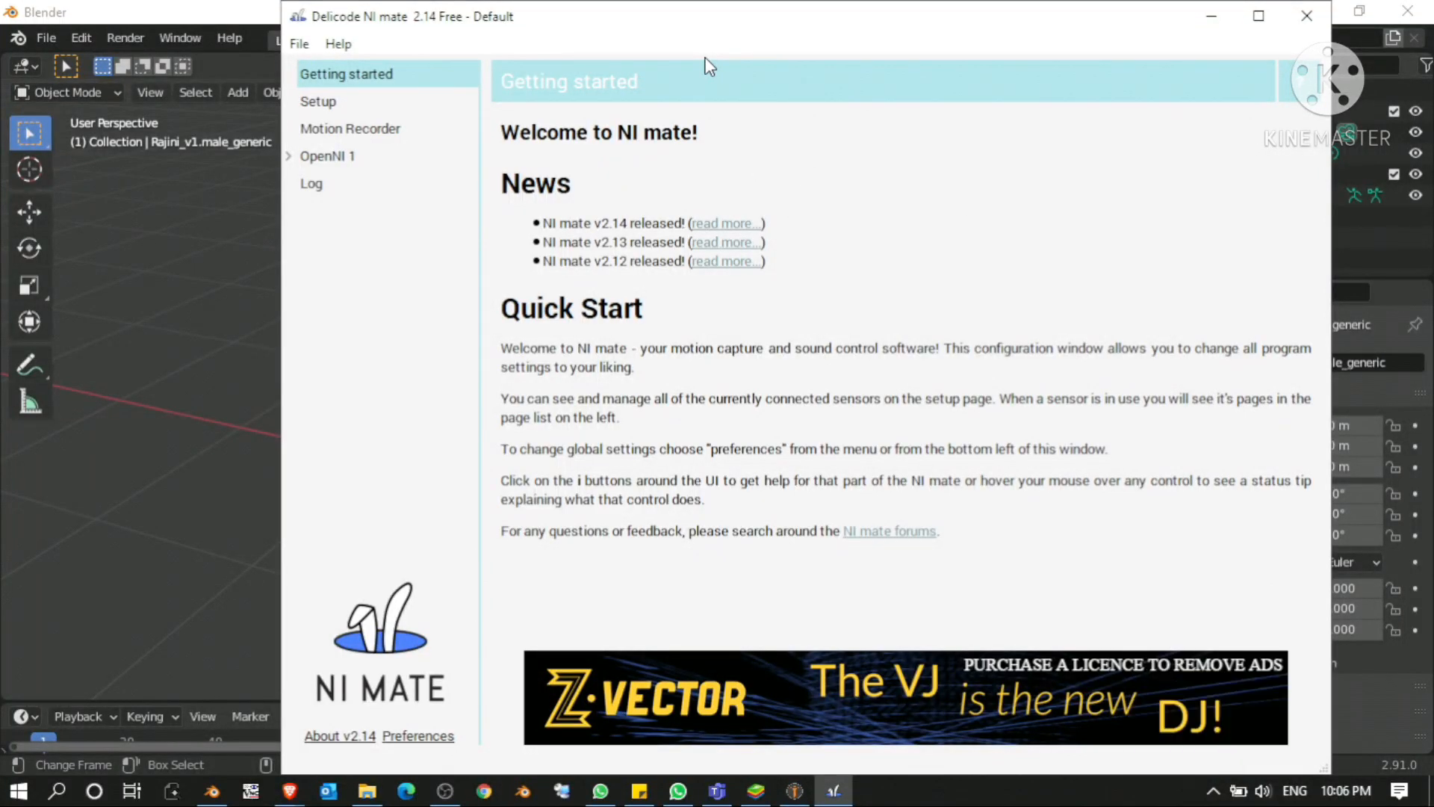
pyautogui.click(325, 157)
pyautogui.click(290, 157)
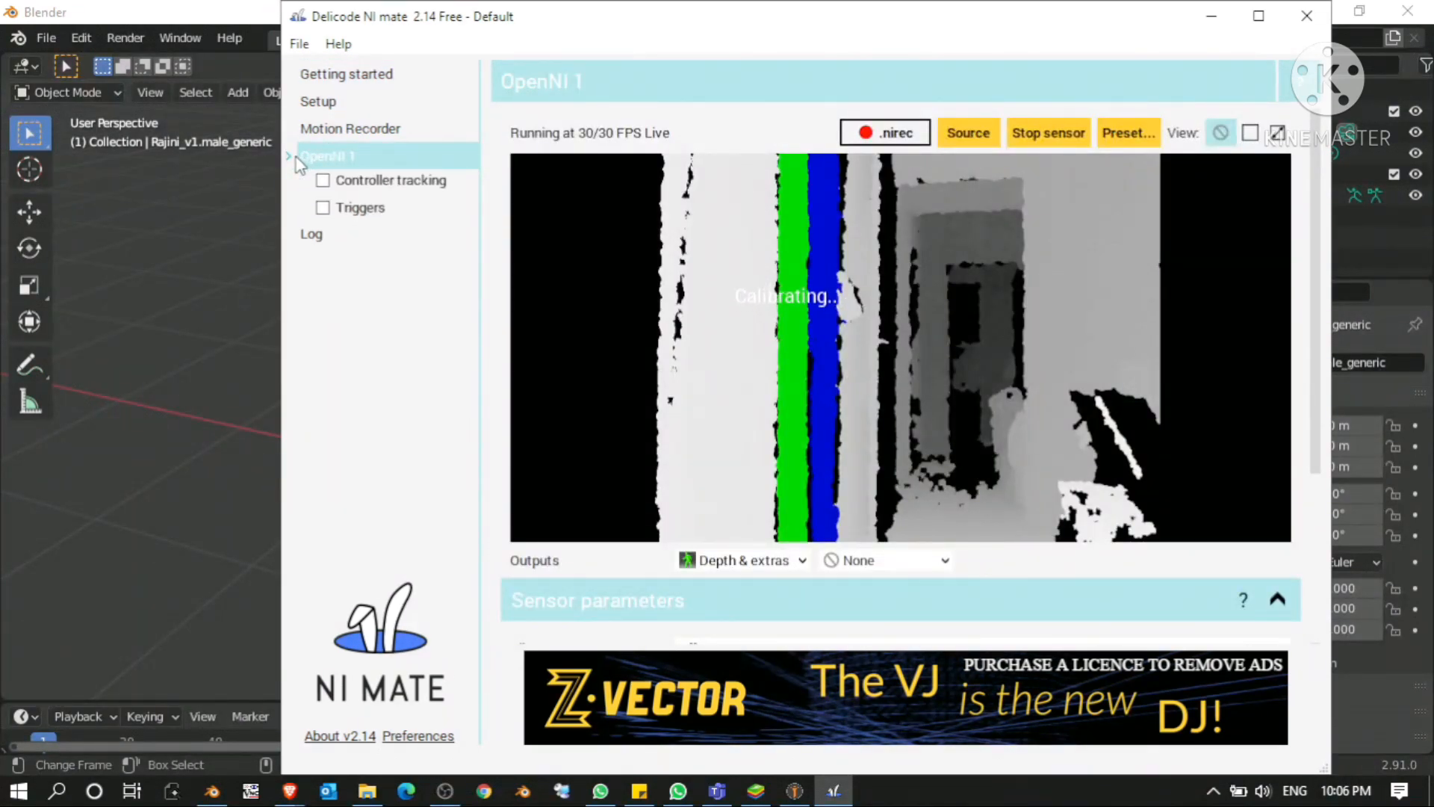
pyautogui.click(374, 215)
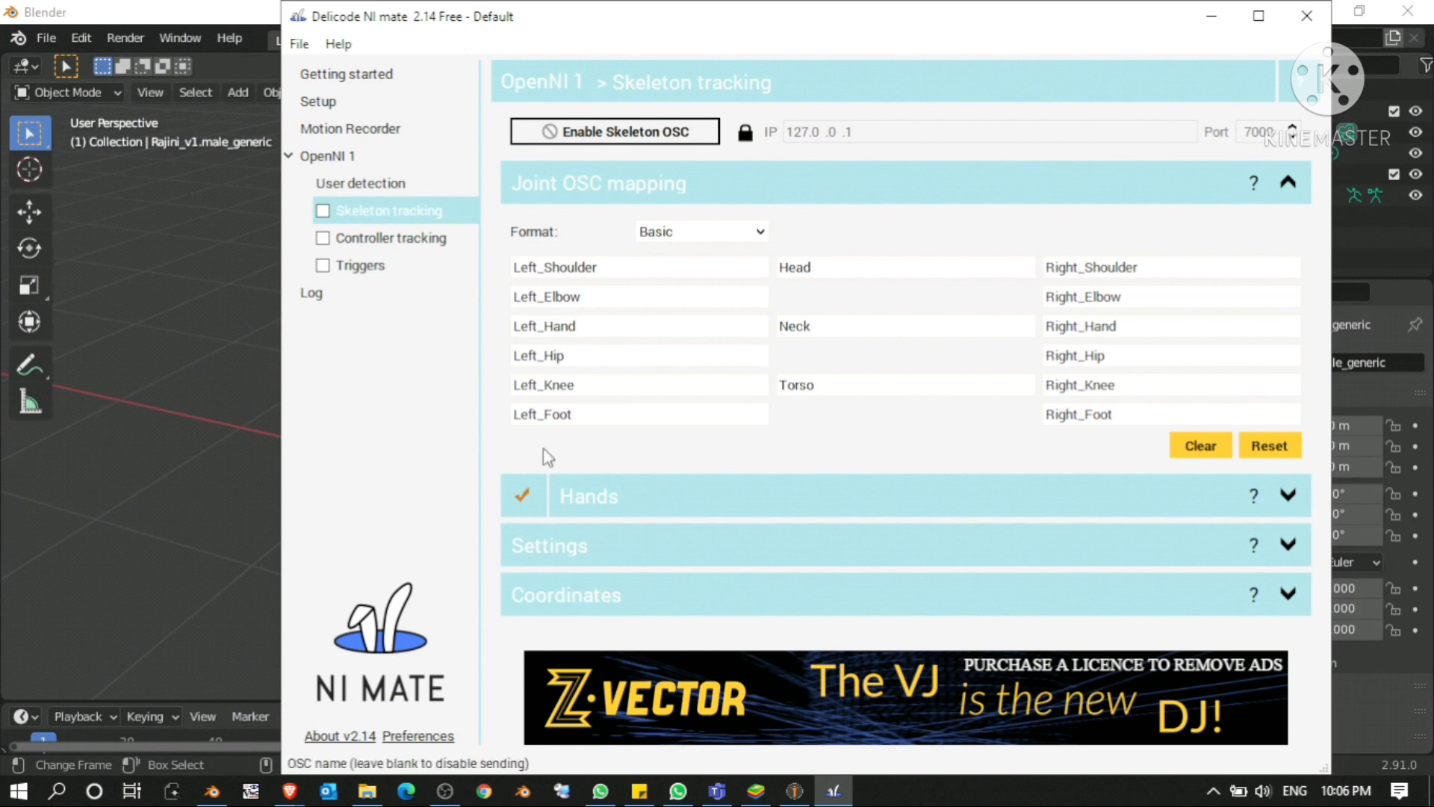
pyautogui.click(532, 503)
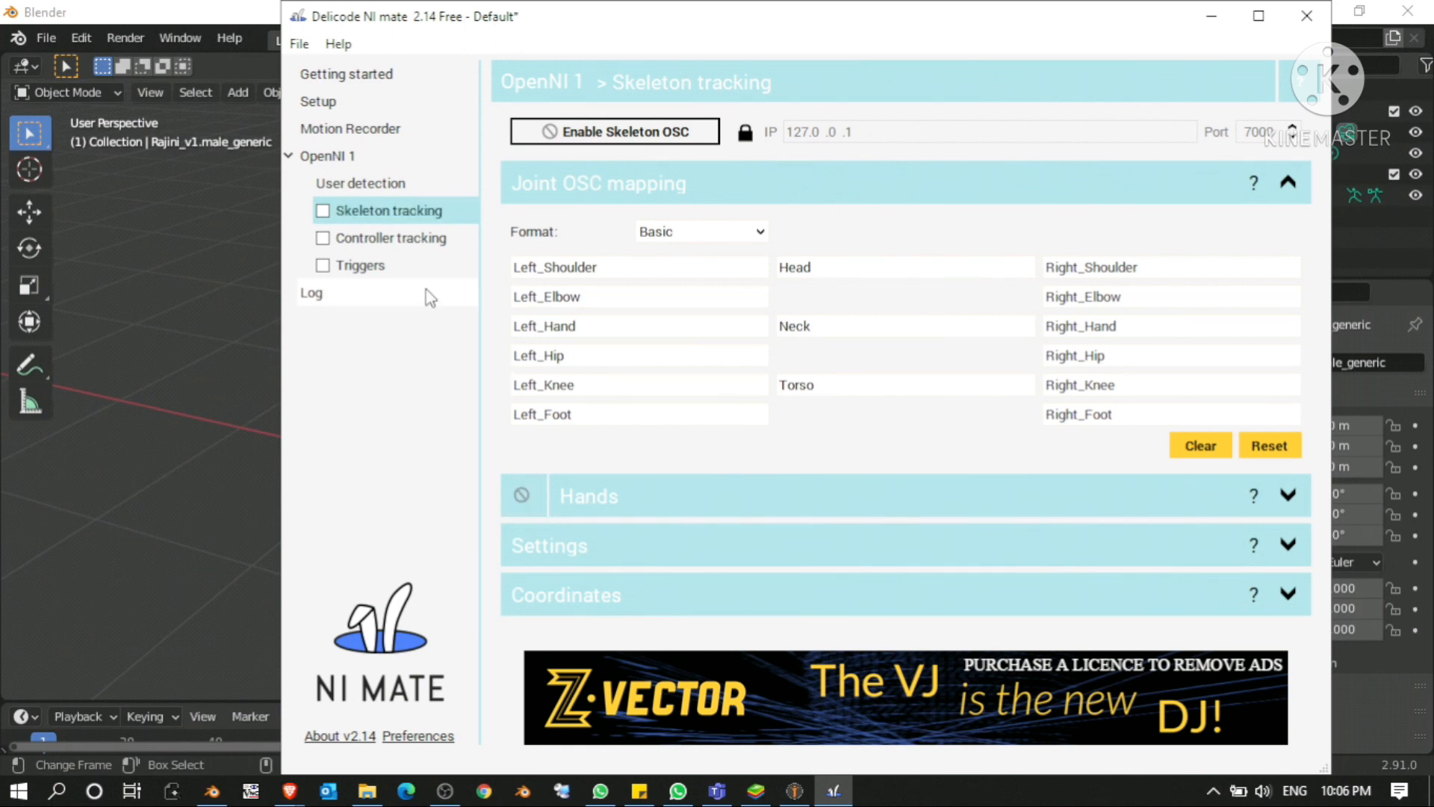
pyautogui.click(323, 212)
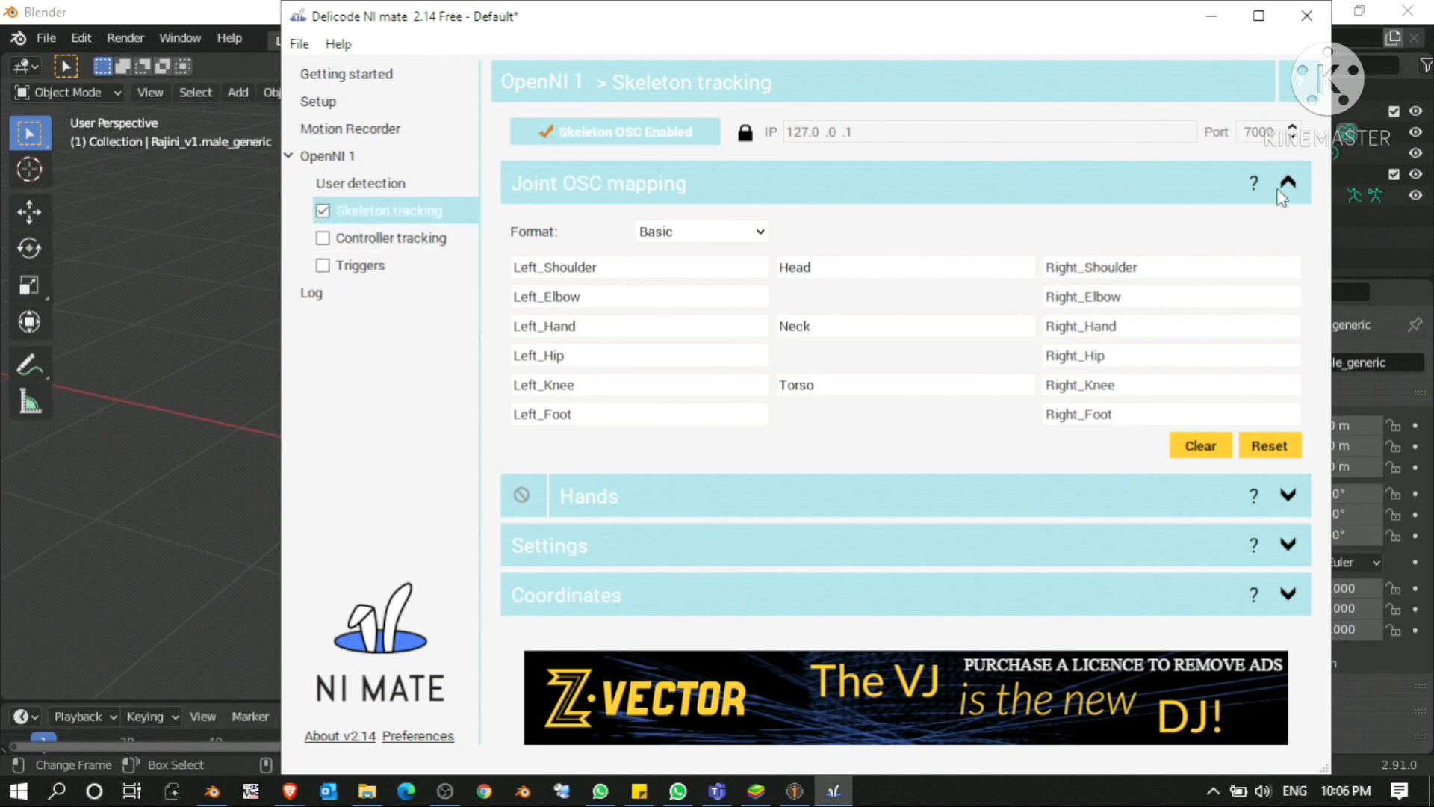
pyautogui.click(1307, 17)
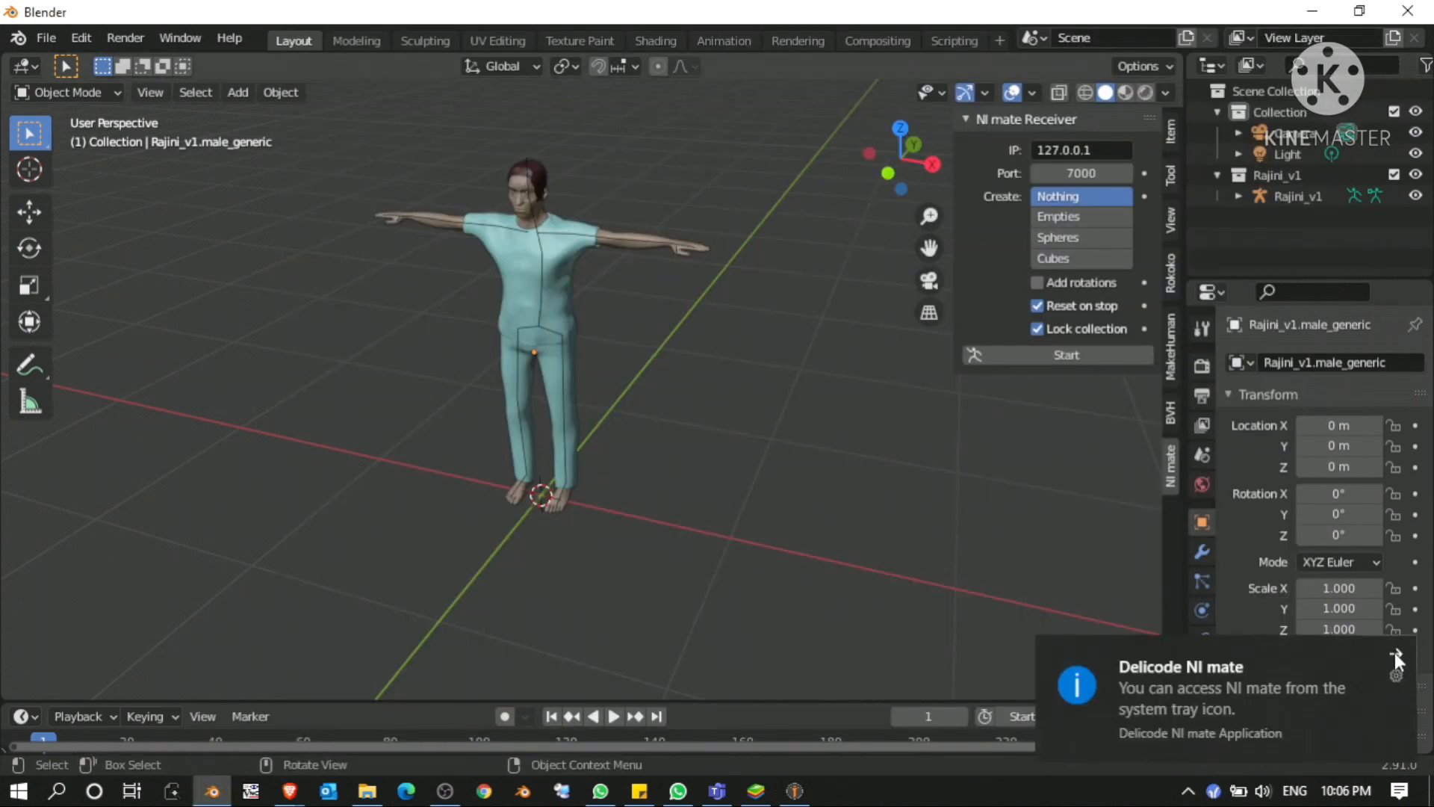
pyautogui.click(1394, 655)
# Step: Show the live output of the OpenNI 1 sensor and move its window over the middle of the viewport
pyautogui.click(1212, 789)
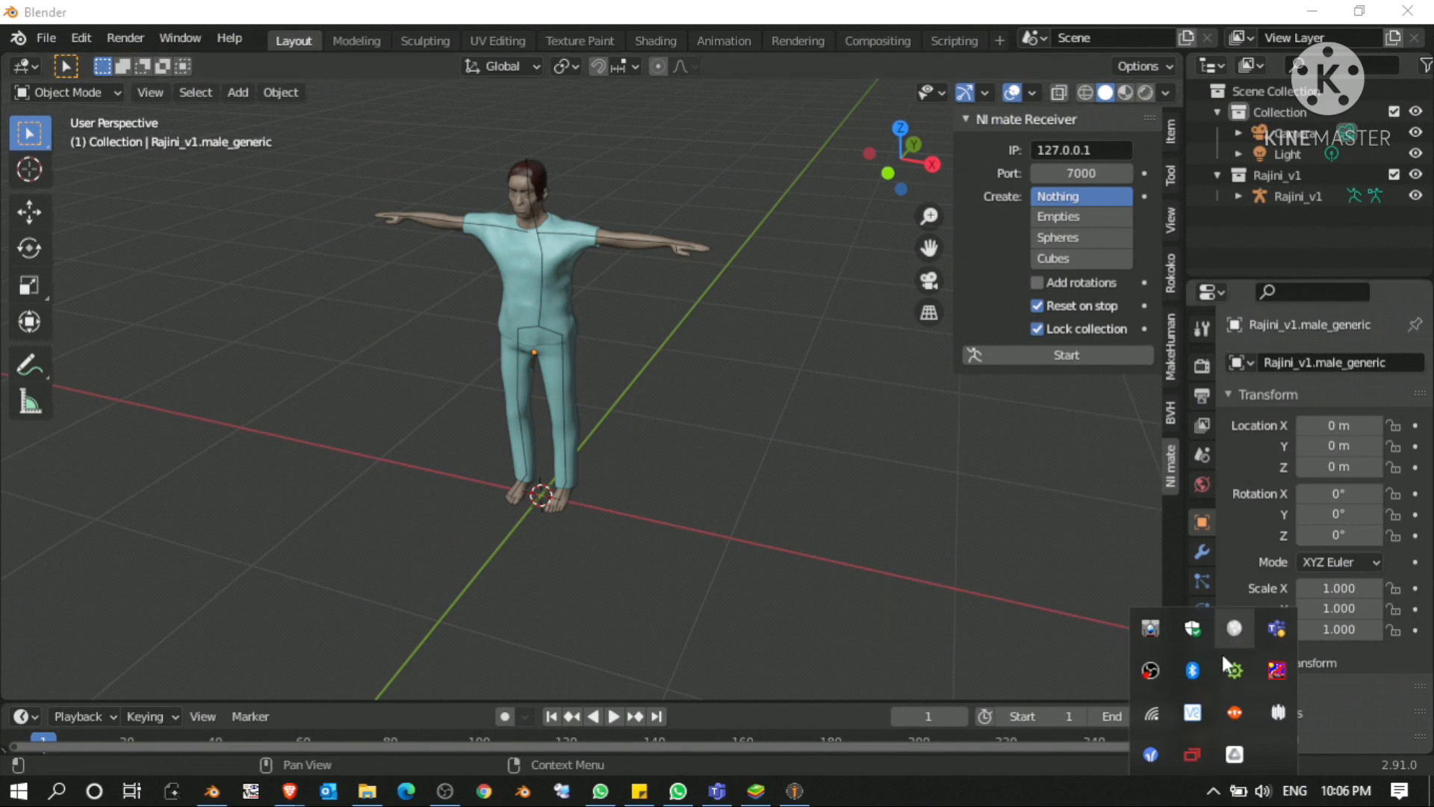
pyautogui.rightClick(1154, 752)
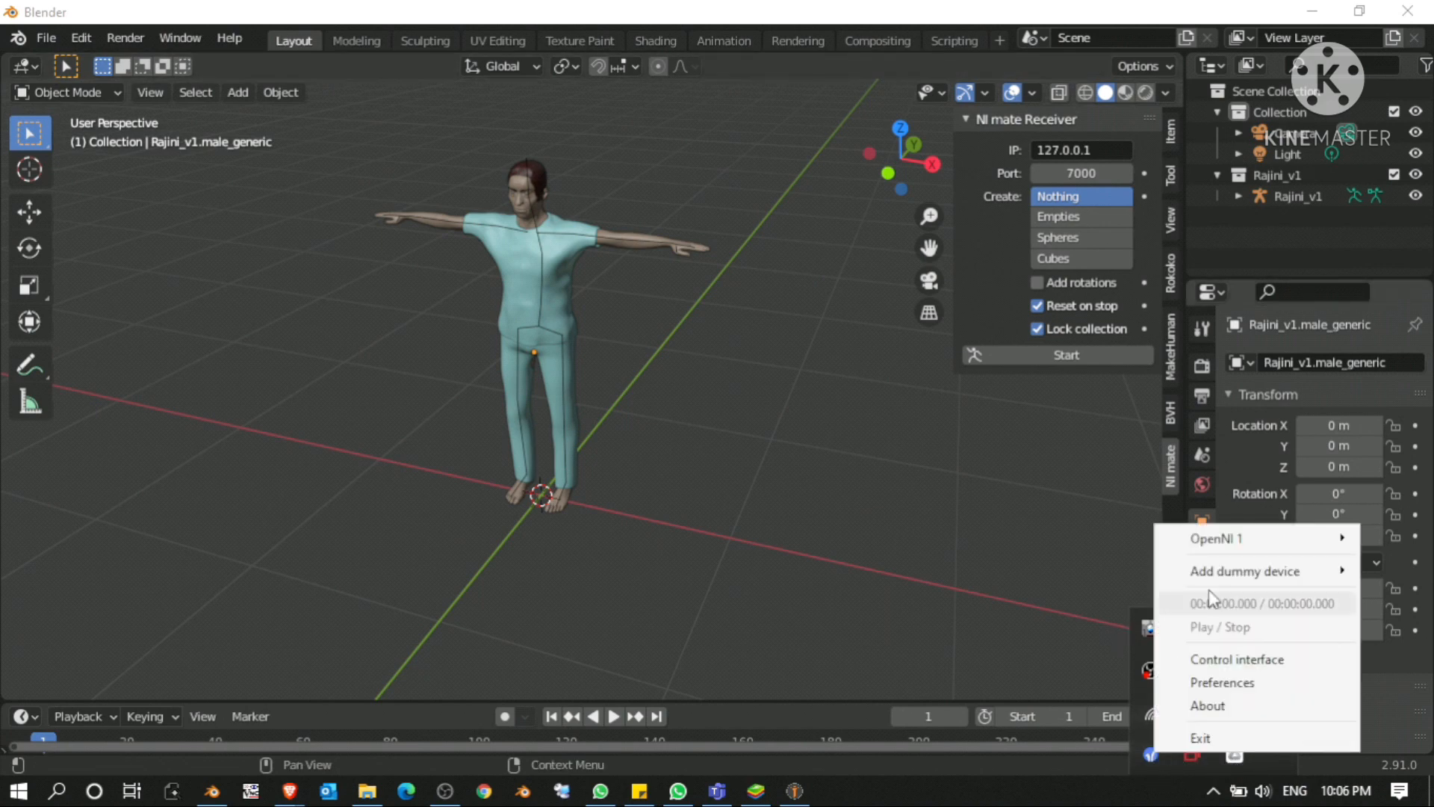
pyautogui.moveTo(1253, 548)
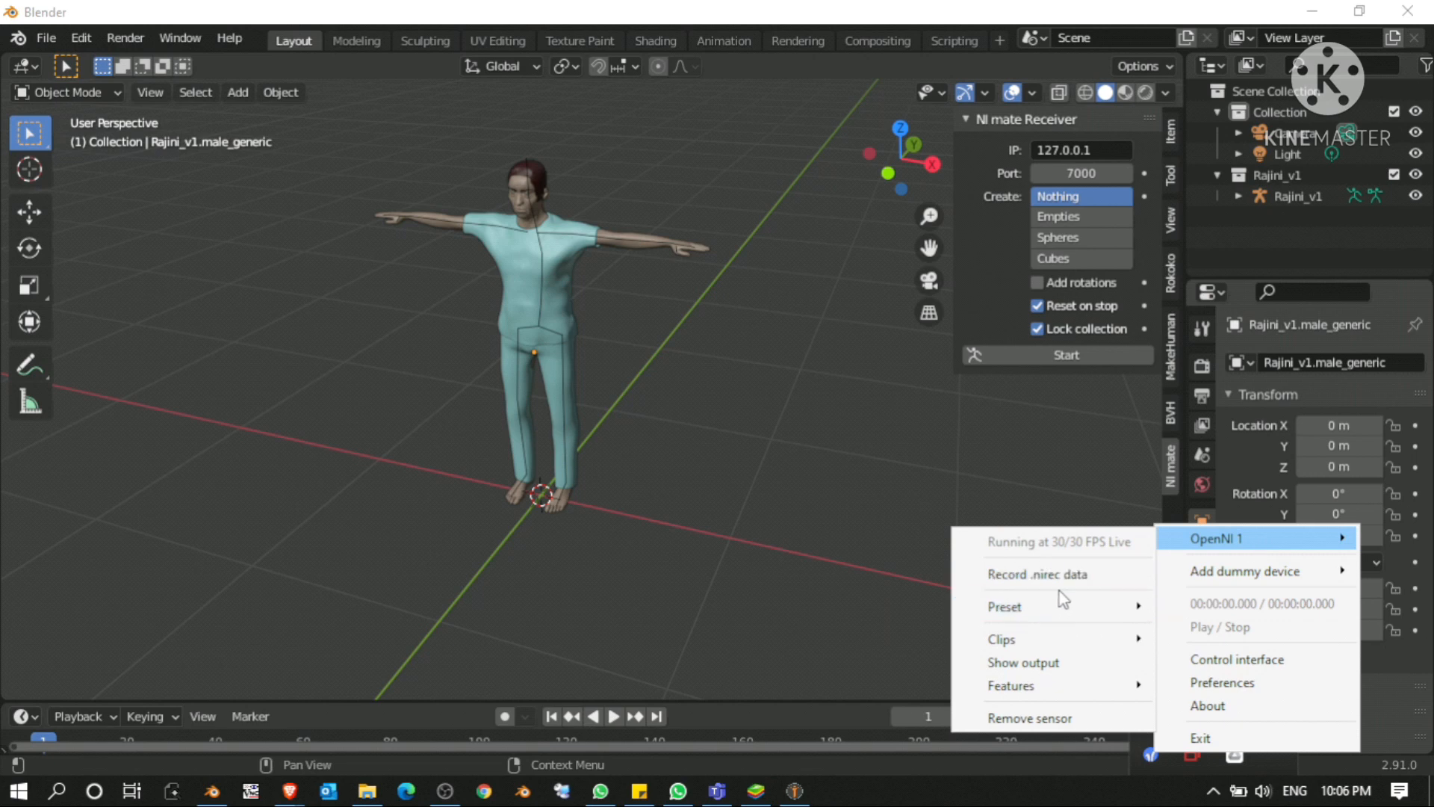
pyautogui.click(1024, 662)
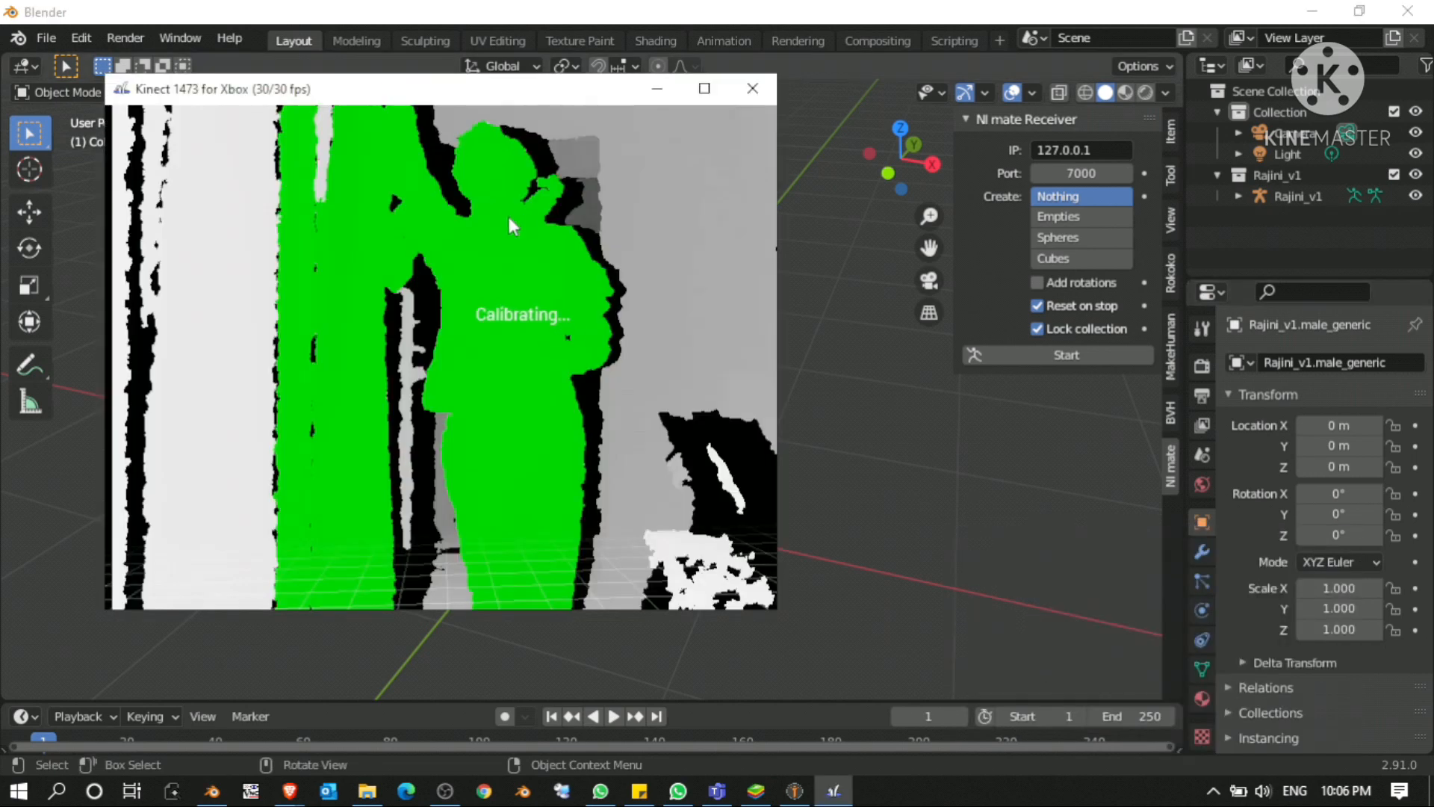
pyautogui.moveTo(465, 97); pyautogui.dragTo(662, 115)
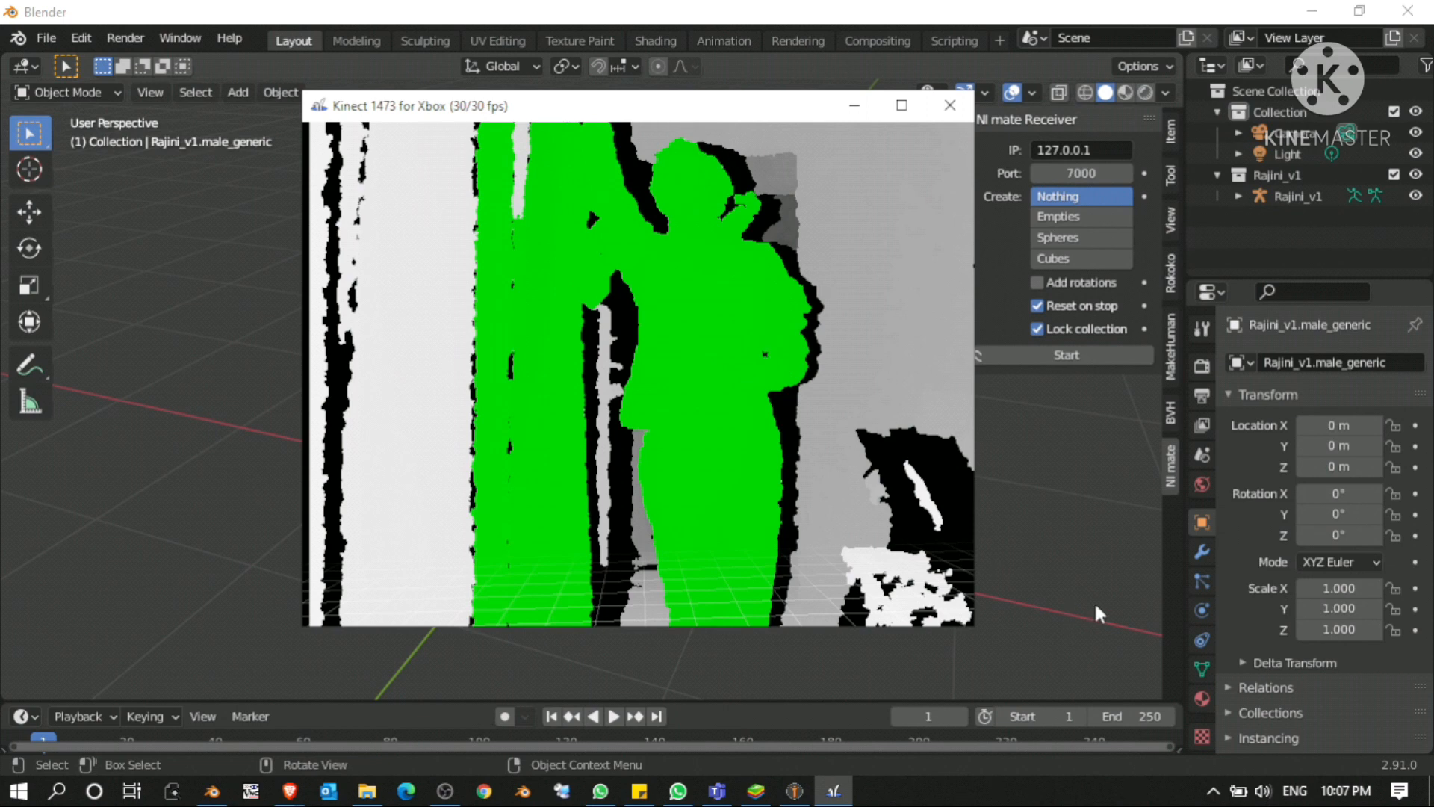
pyautogui.click(1211, 790)
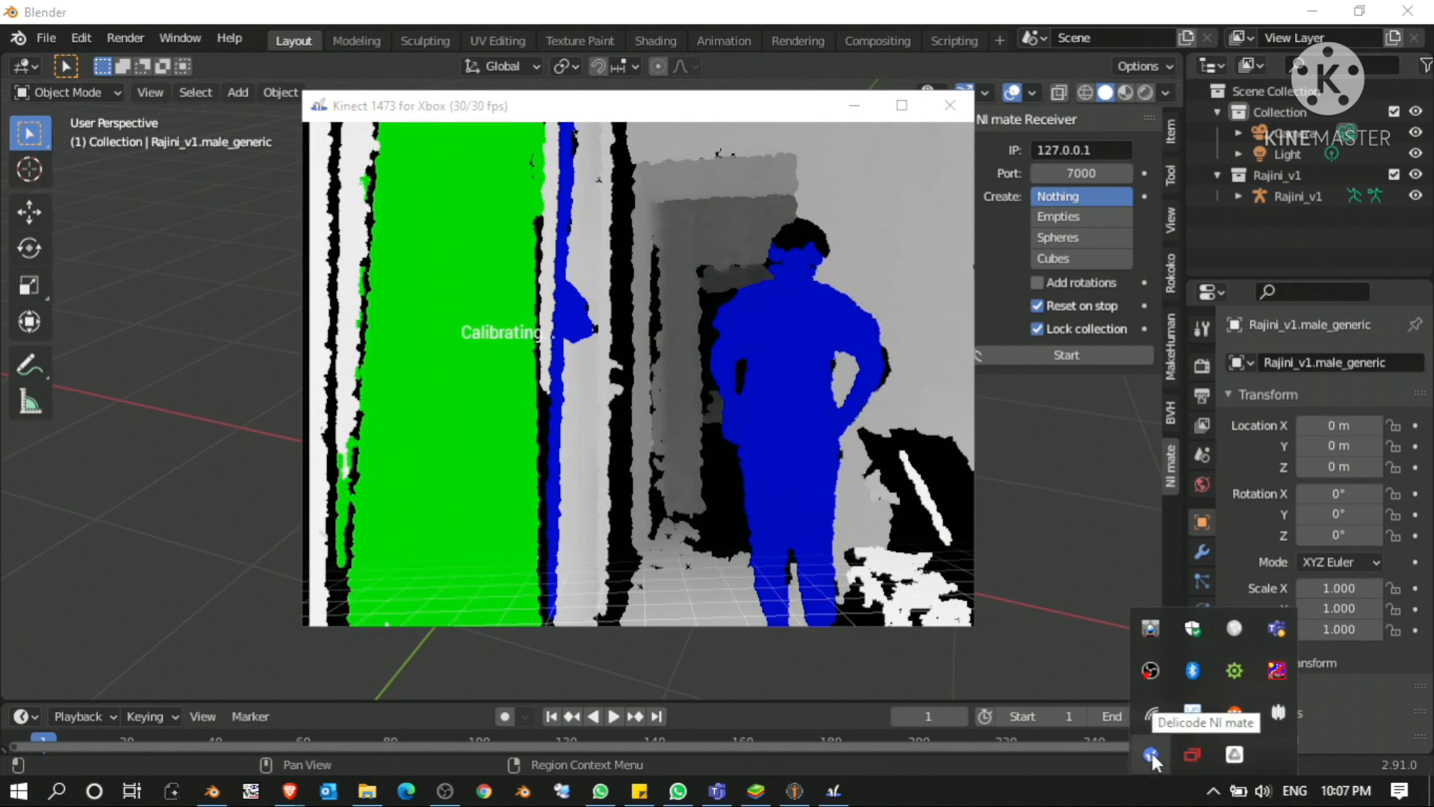
pyautogui.click(1007, 482)
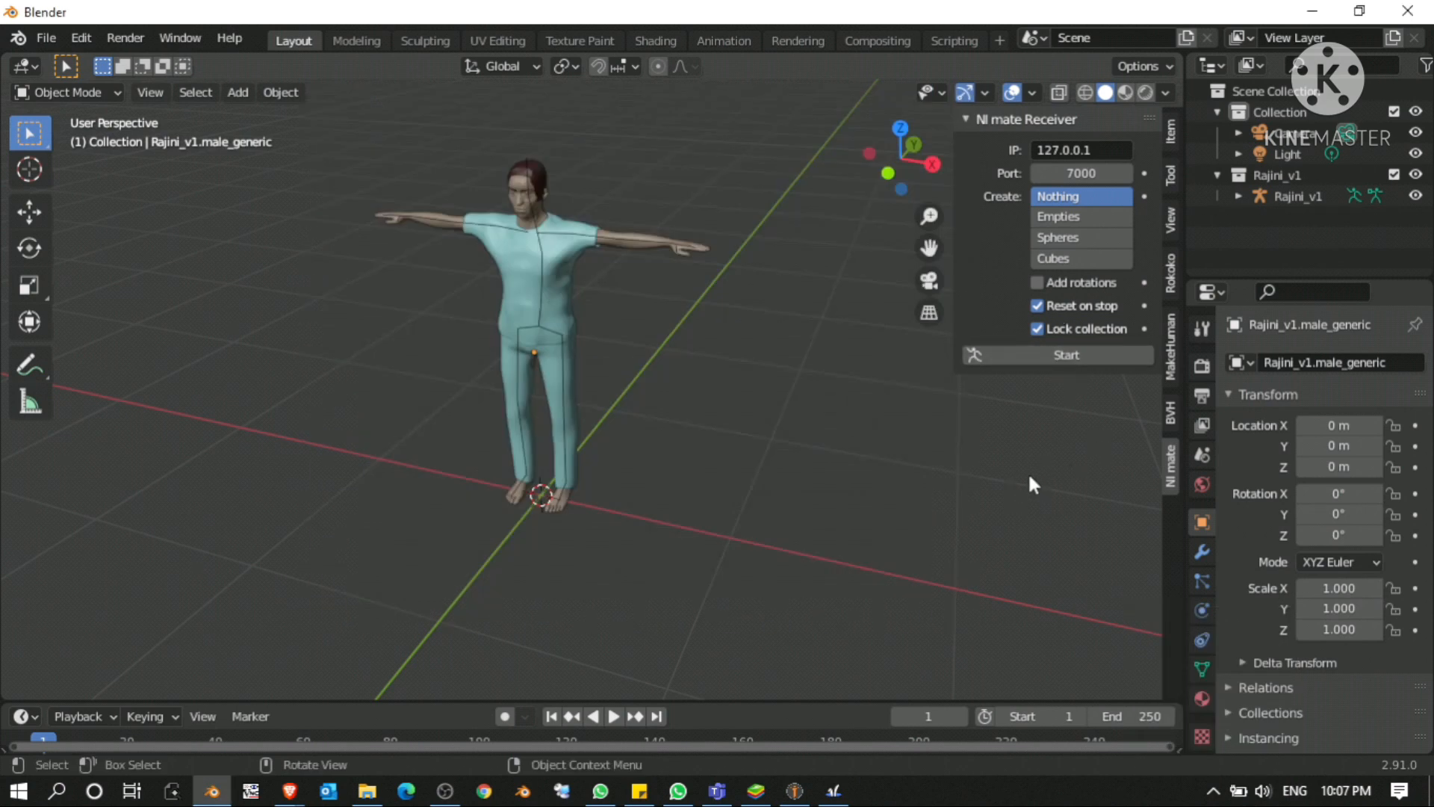
# Step: Open the recent file M1.blend and display the NI mate Receiver settings
pyautogui.click(47, 38)
pyautogui.moveTo(65, 103)
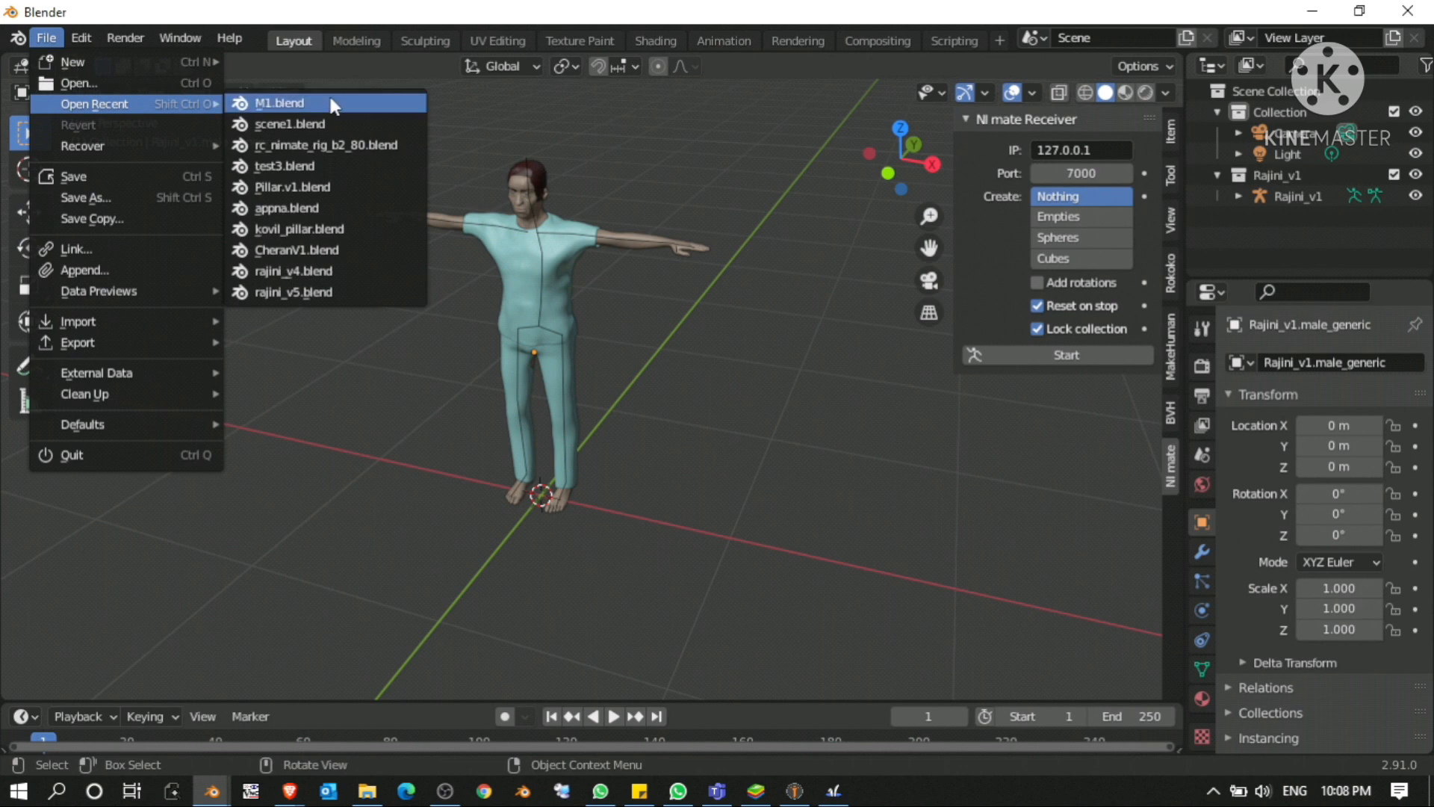
pyautogui.click(280, 103)
pyautogui.click(756, 441)
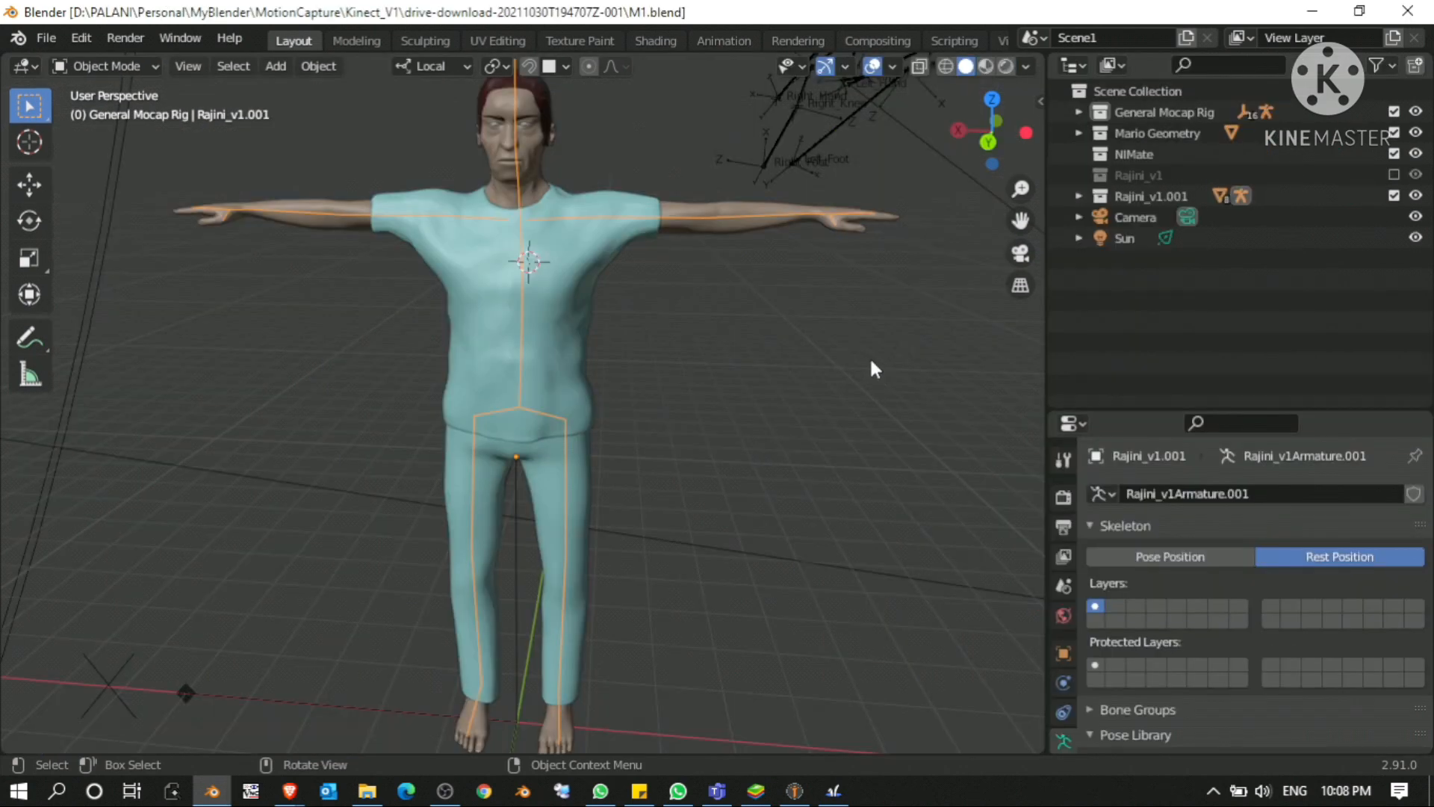
pyautogui.press('n')
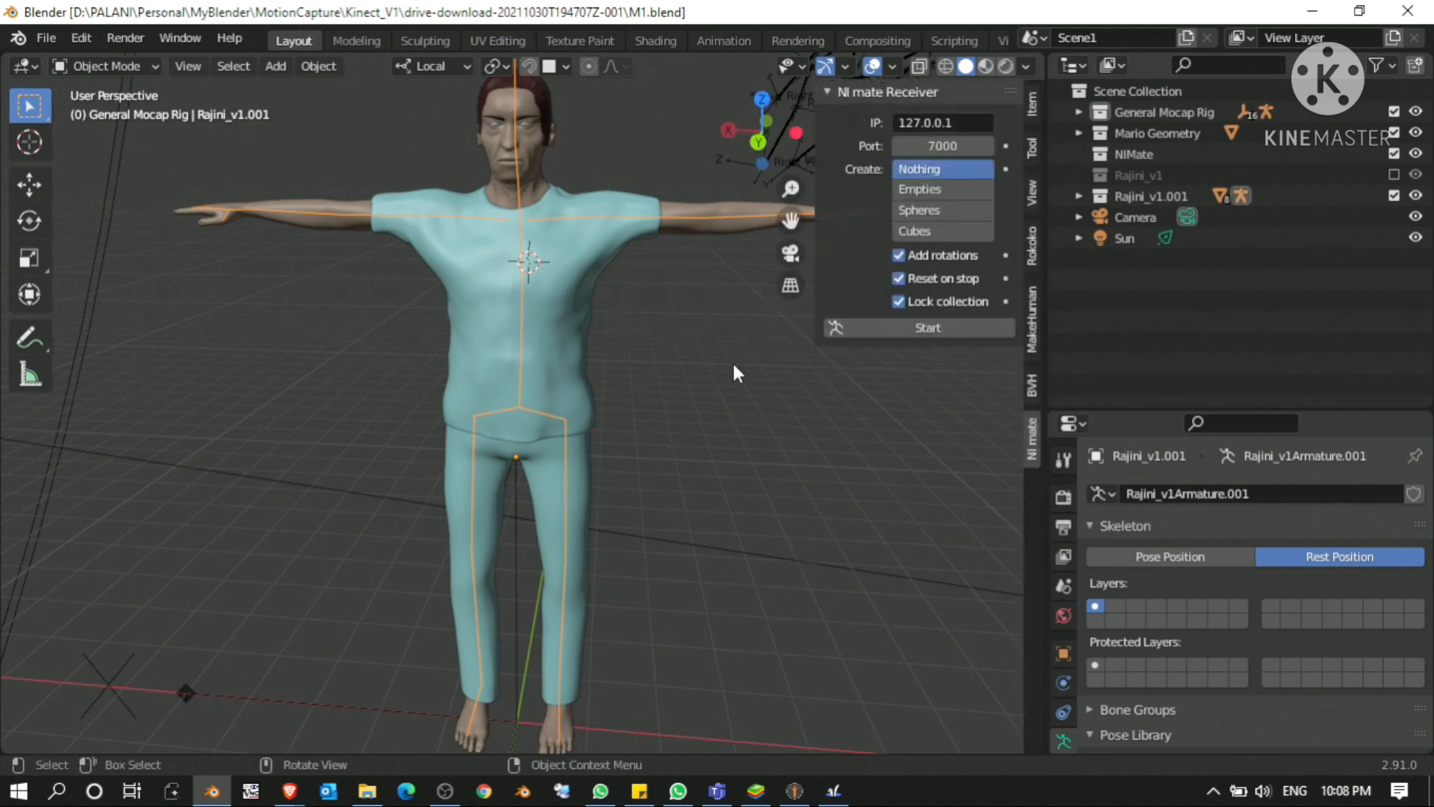
pyautogui.scroll(-3, 736, 371)
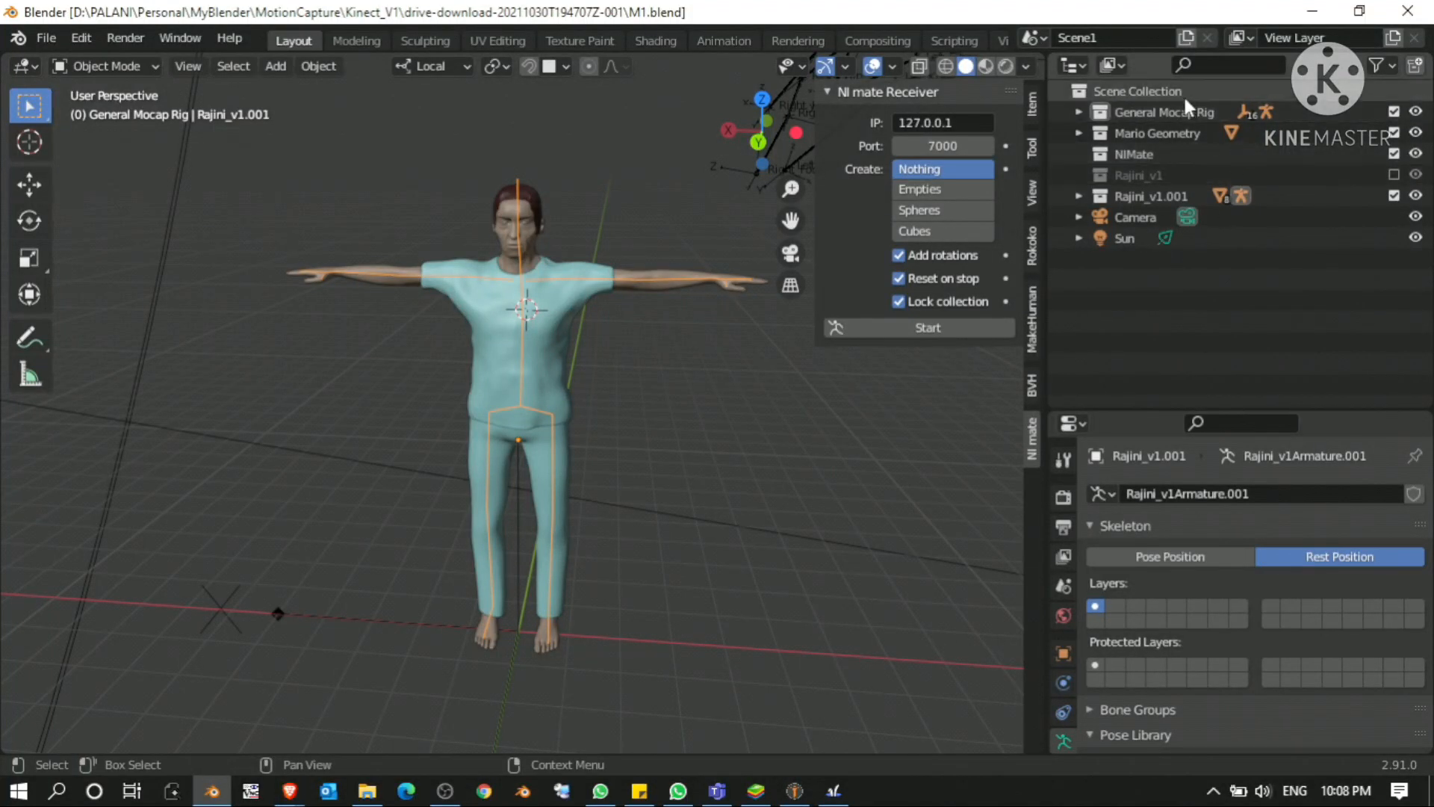
# Step: Examine the contents of the Rajini_v1.001 collection and make NIMate the active collection
pyautogui.click(1151, 197)
pyautogui.click(1079, 196)
pyautogui.scroll(-2, 1193, 284)
pyautogui.scroll(2, 1186, 302)
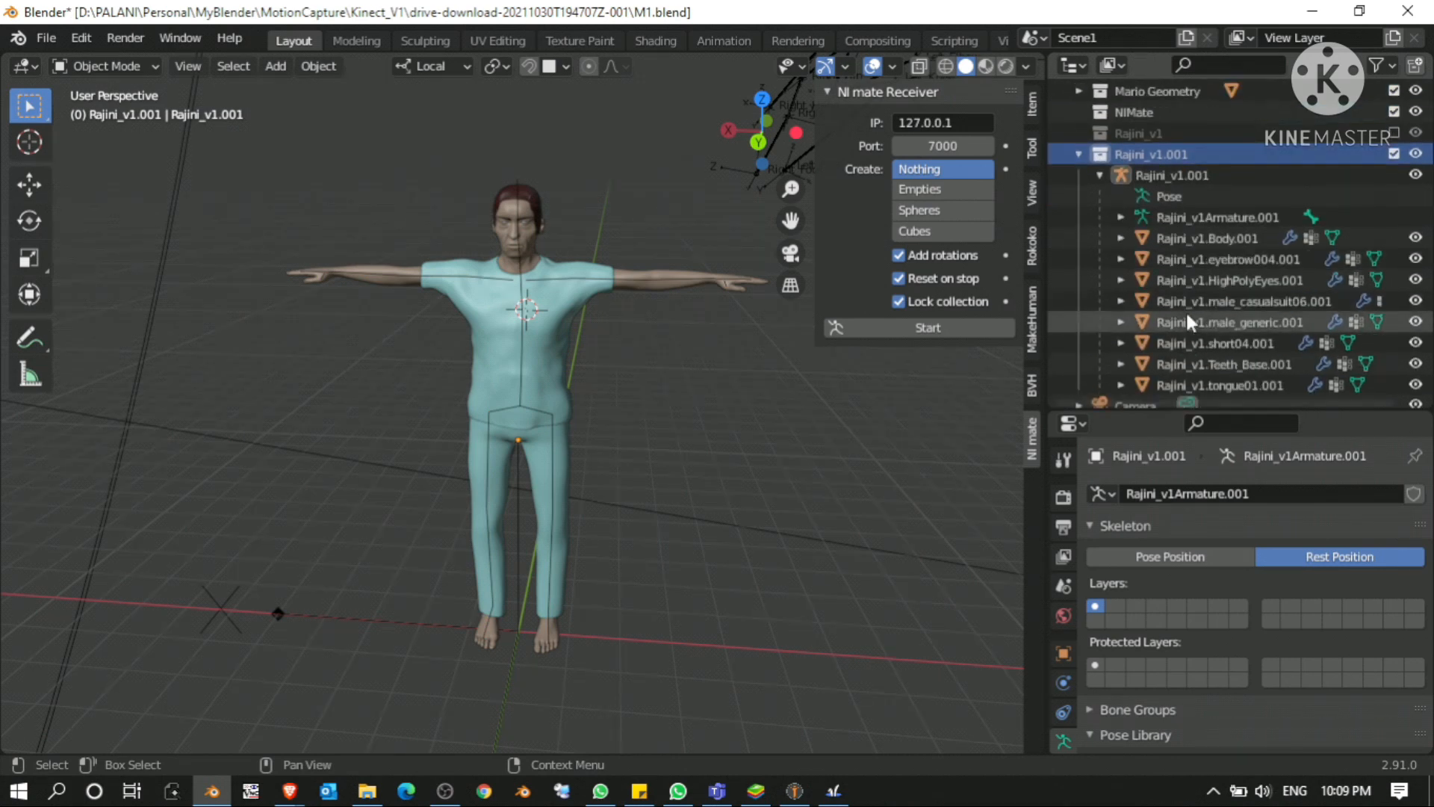
pyautogui.click(1078, 196)
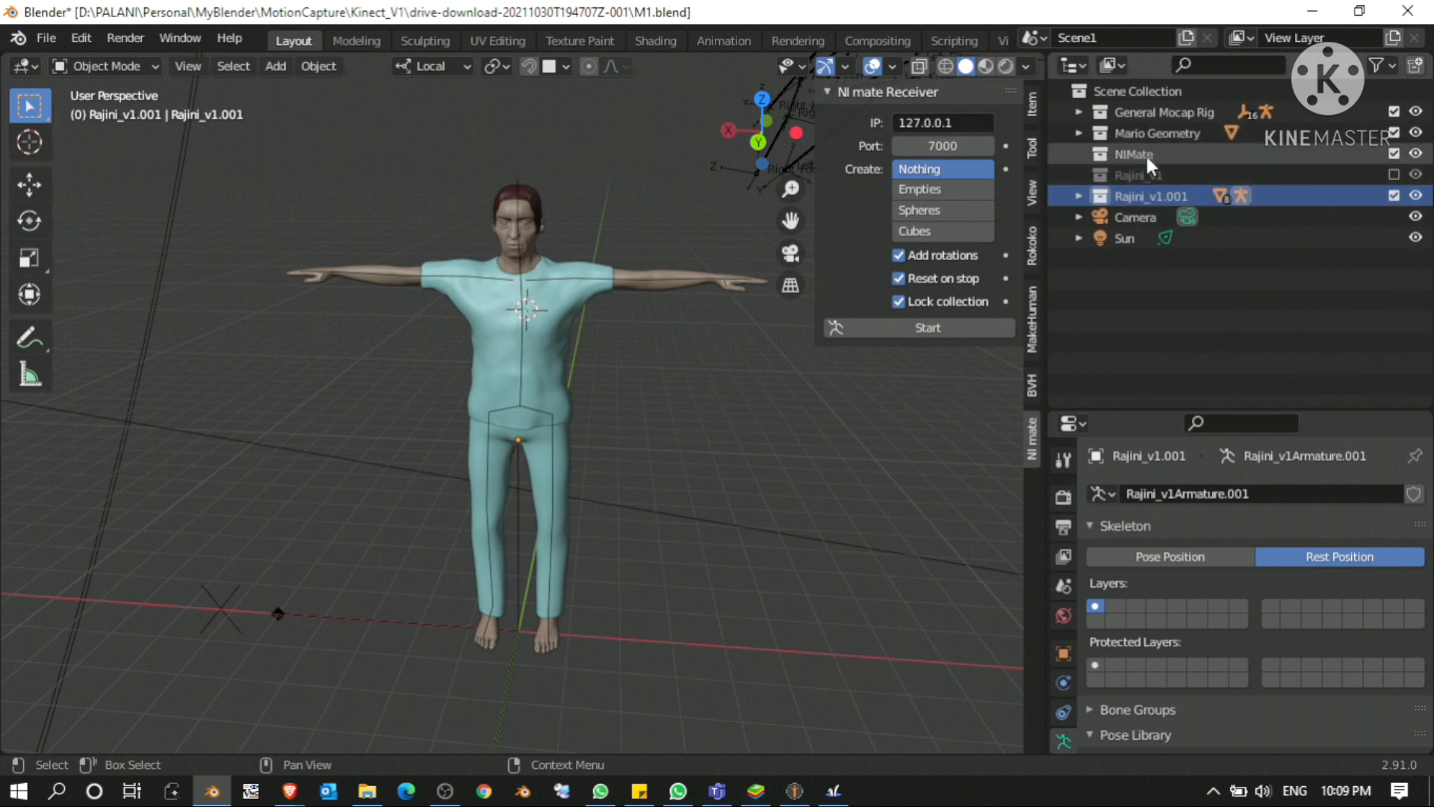
pyautogui.click(1130, 157)
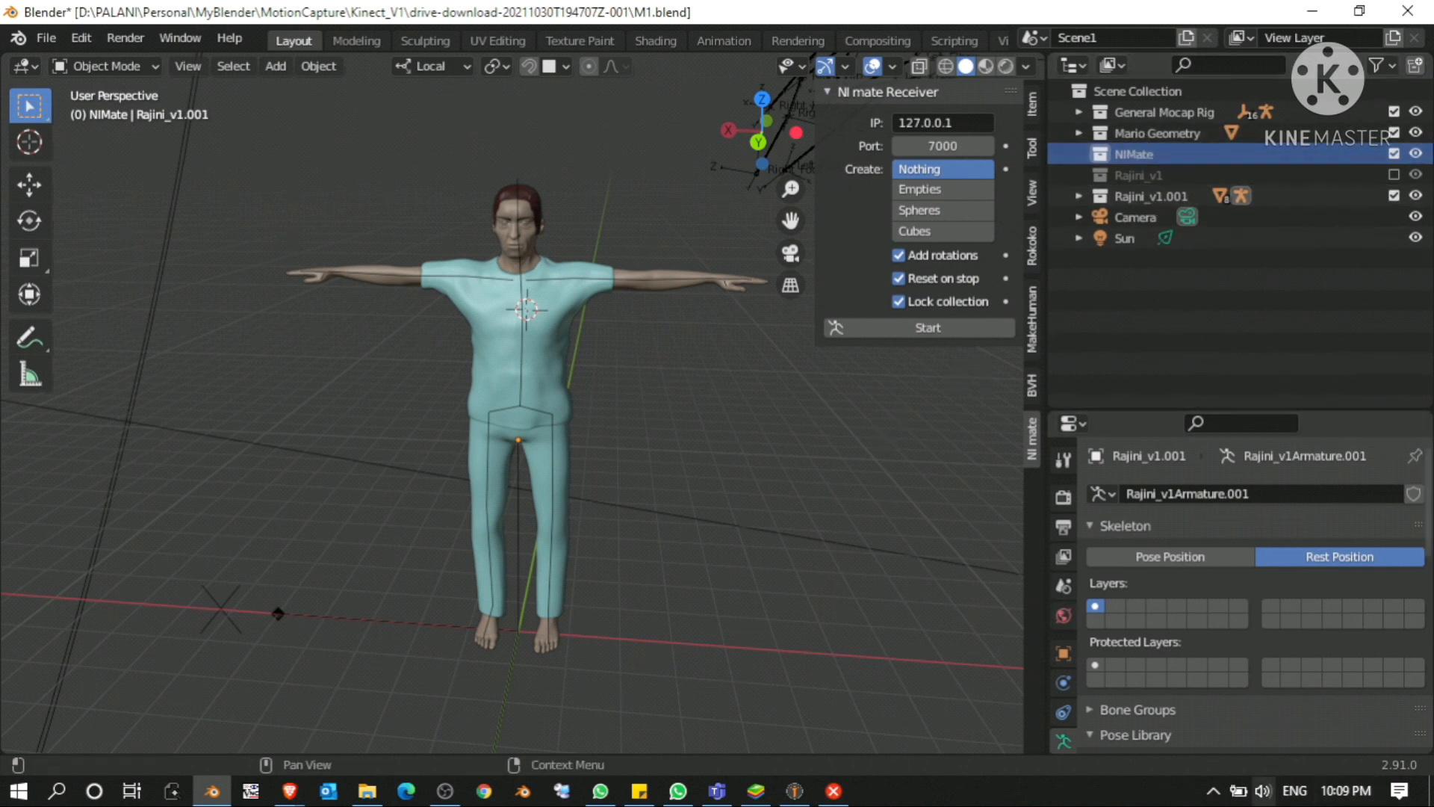
# Step: Launch Delicode NI mate 2 and open its control interface
pyautogui.click(1213, 790)
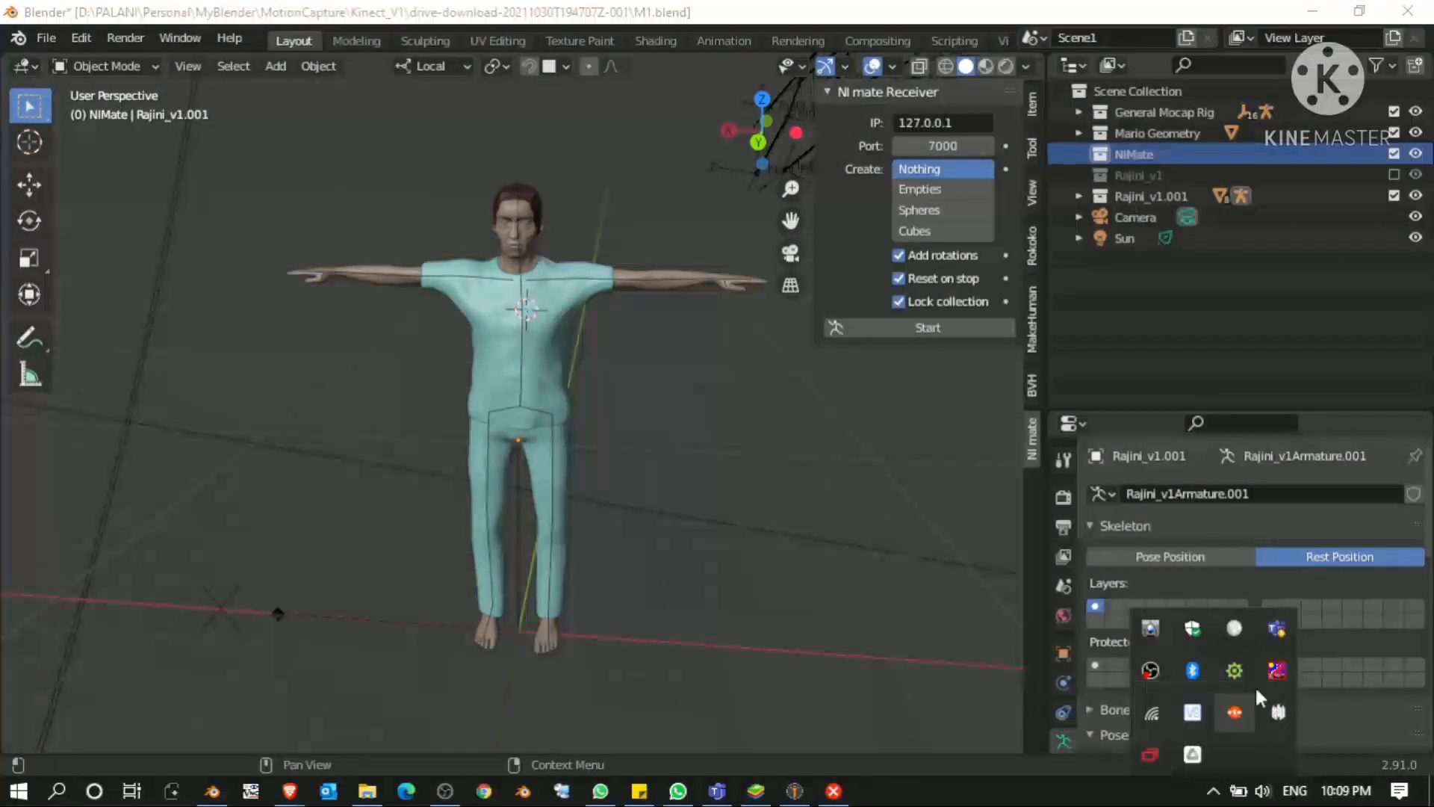
pyautogui.press('super')
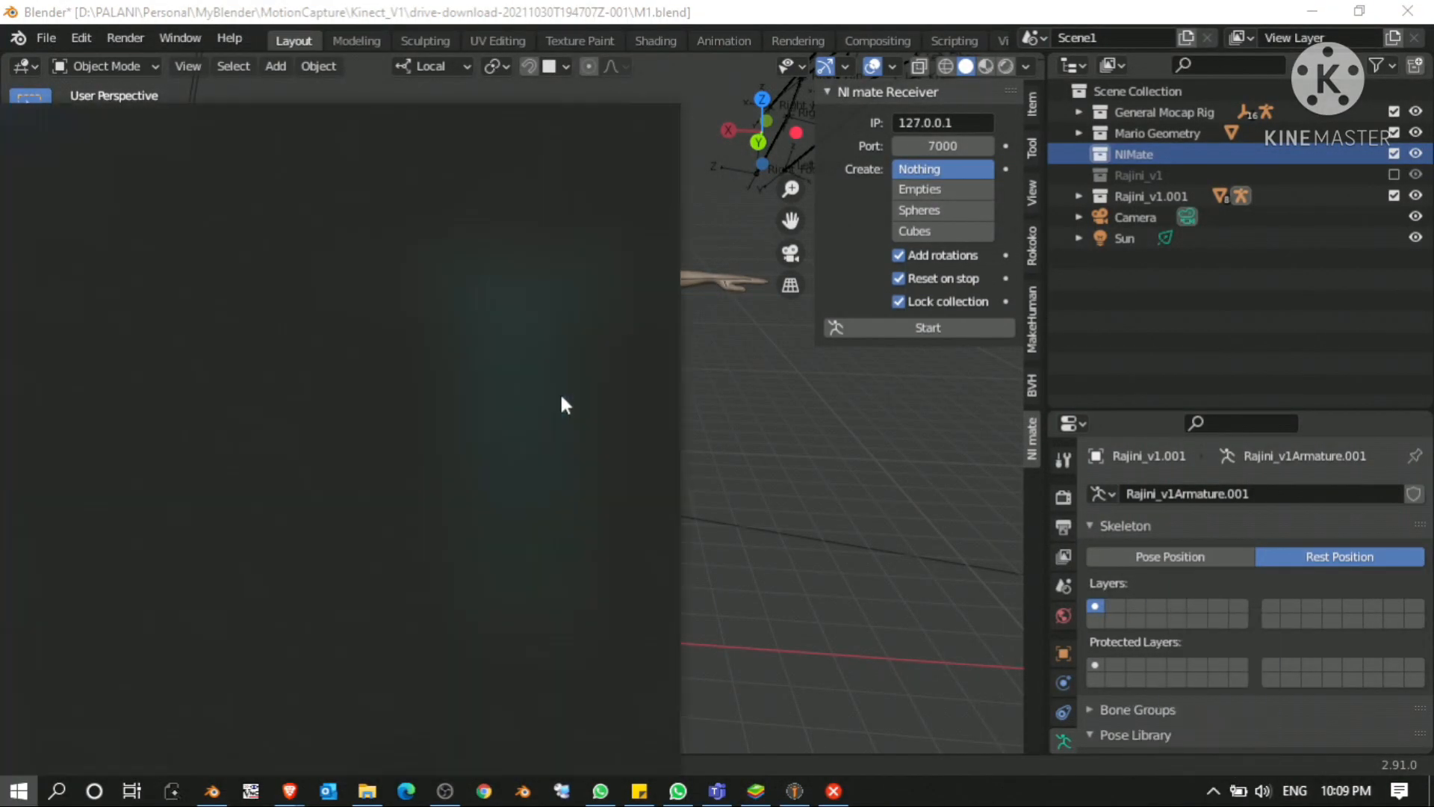
pyautogui.write('ni')
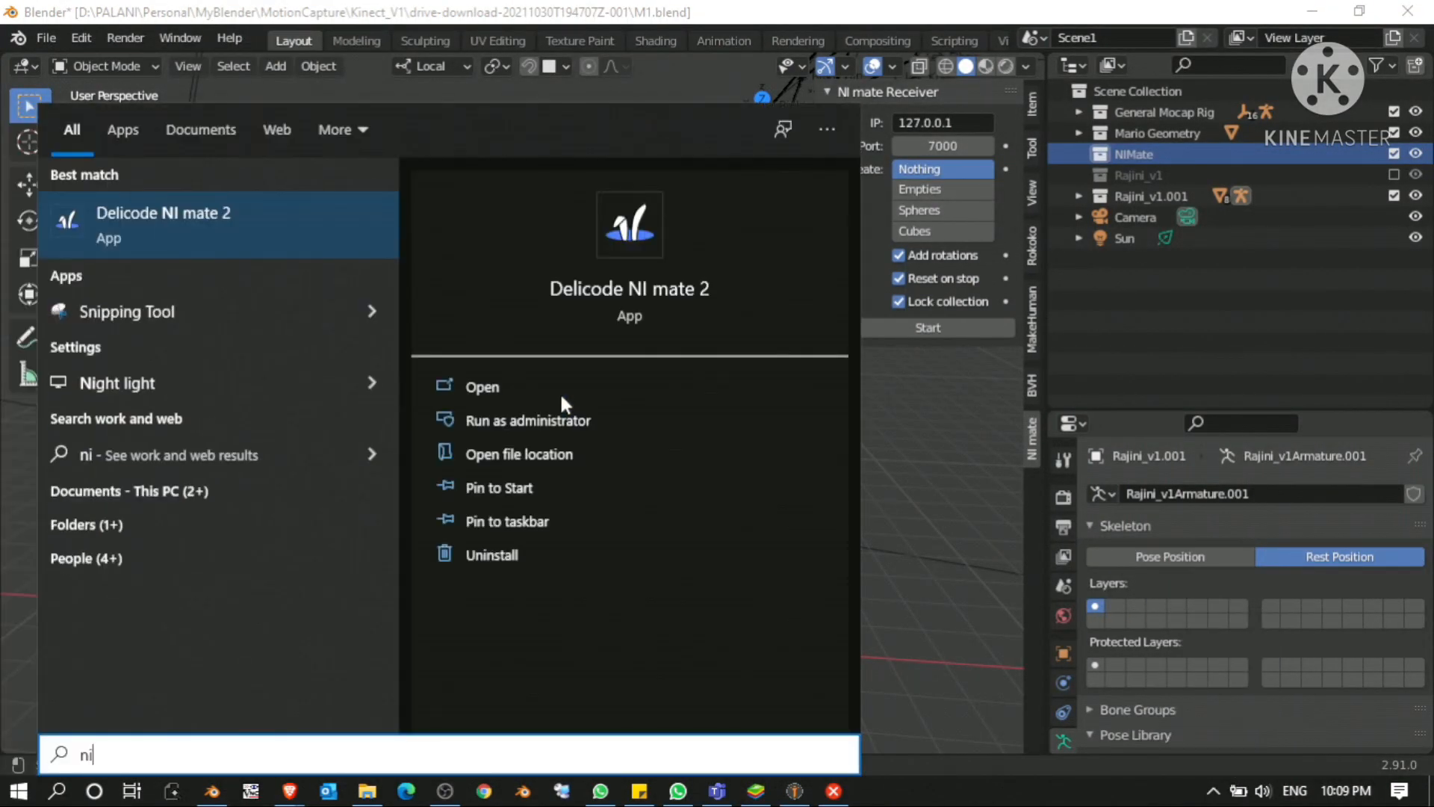
pyautogui.click(618, 261)
pyautogui.click(1213, 790)
pyautogui.rightClick(1147, 759)
pyautogui.moveTo(1268, 579)
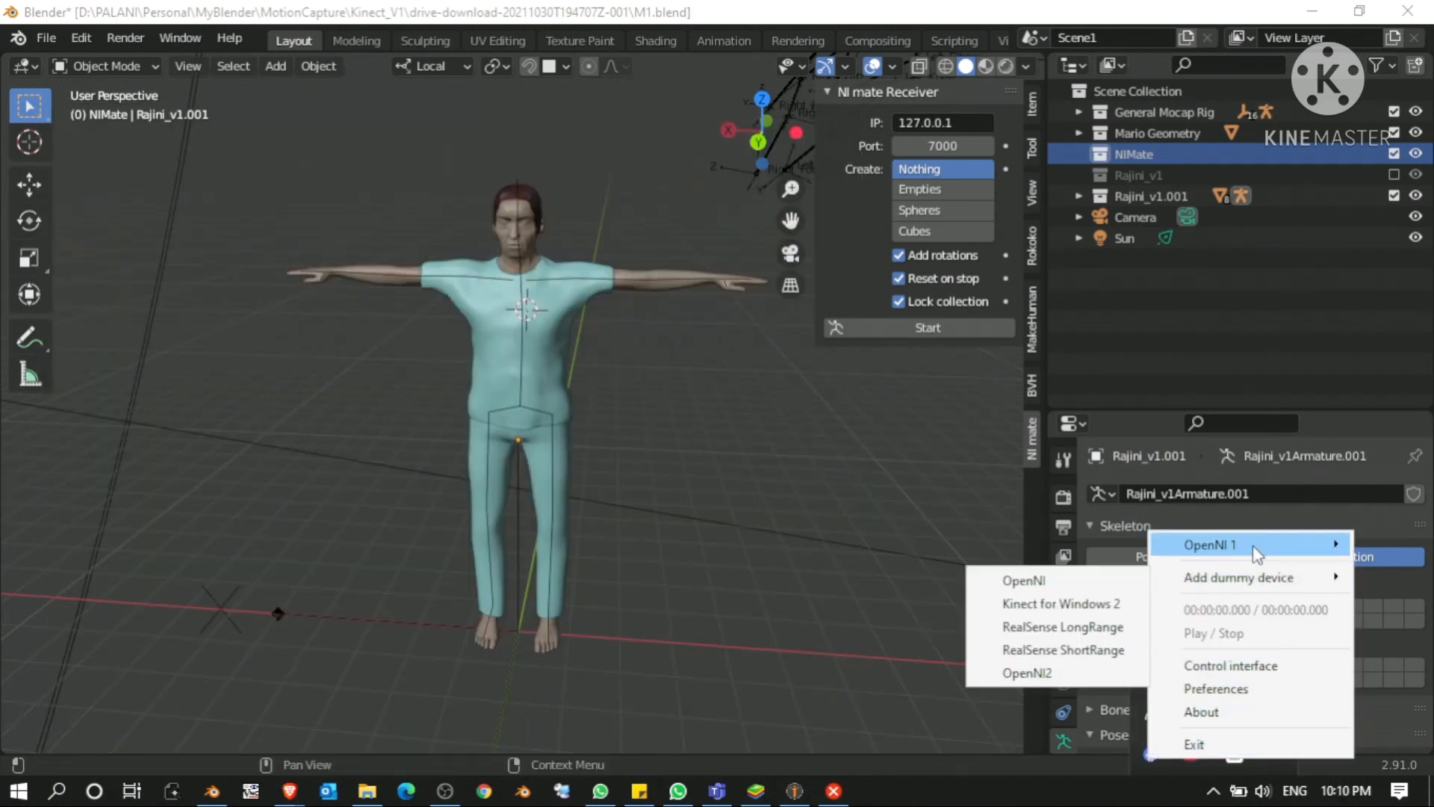
pyautogui.moveTo(1258, 551)
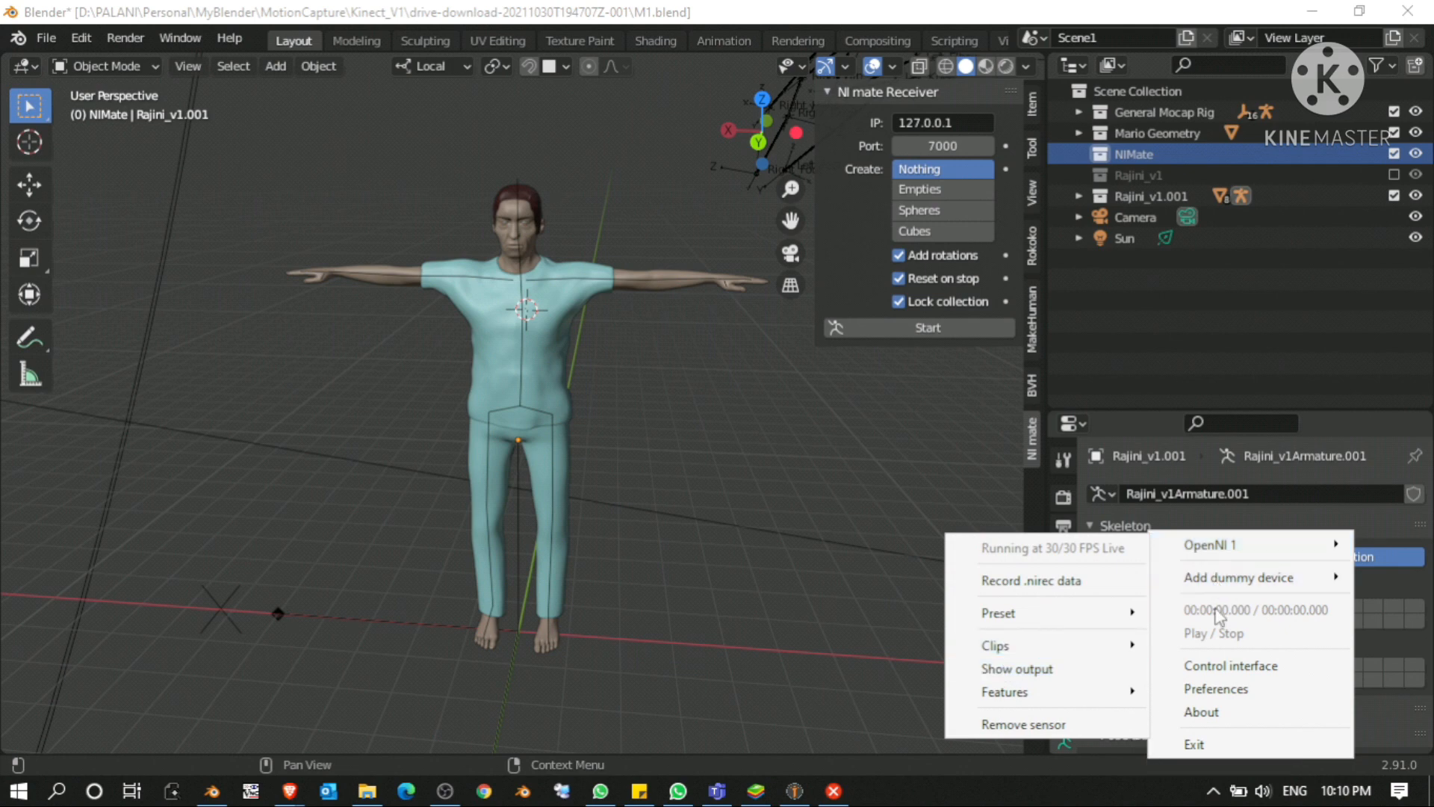
pyautogui.click(1231, 664)
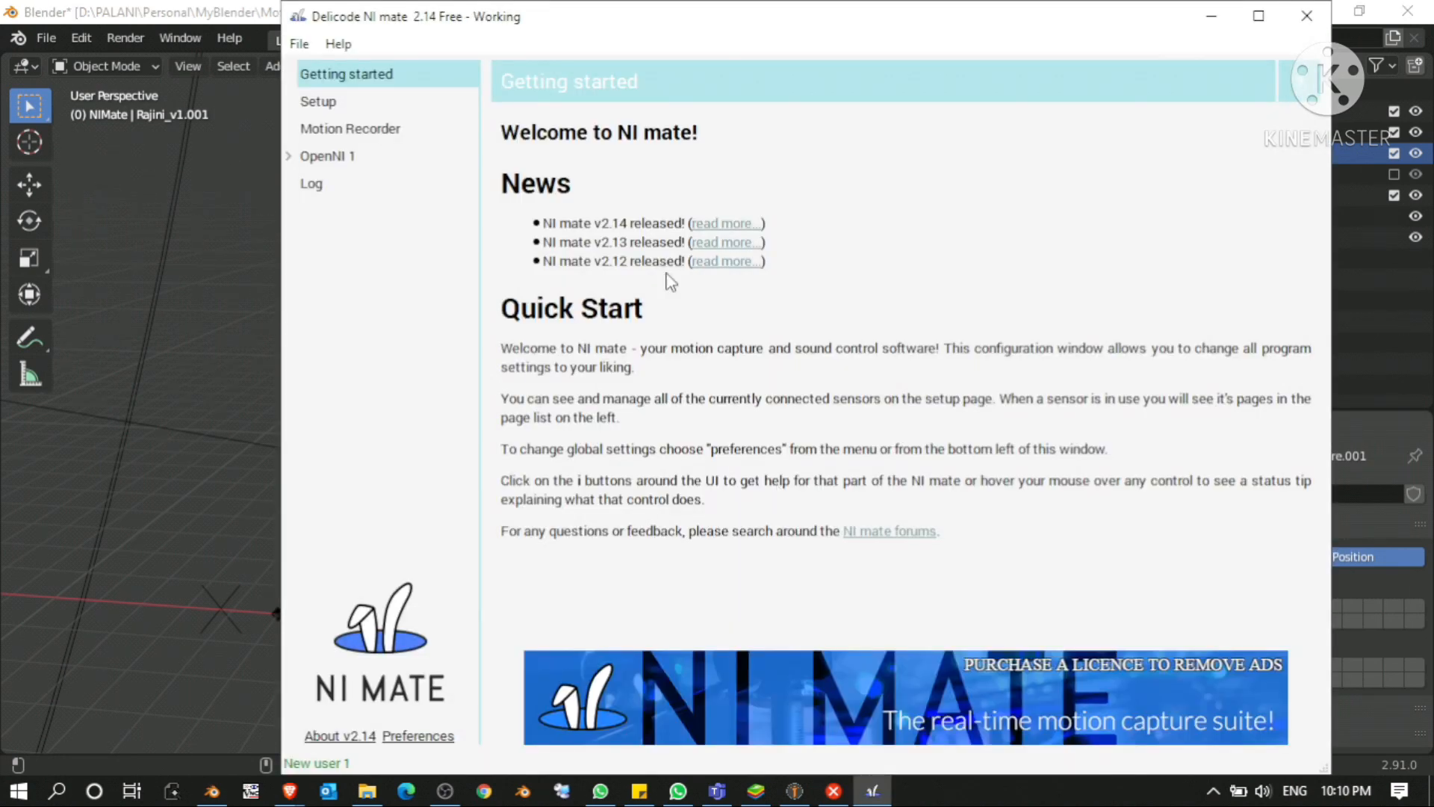
# Step: Enable skeleton tracking for the OpenNI 1 sensor in the restarted NI mate and turn off Hands
pyautogui.click(336, 156)
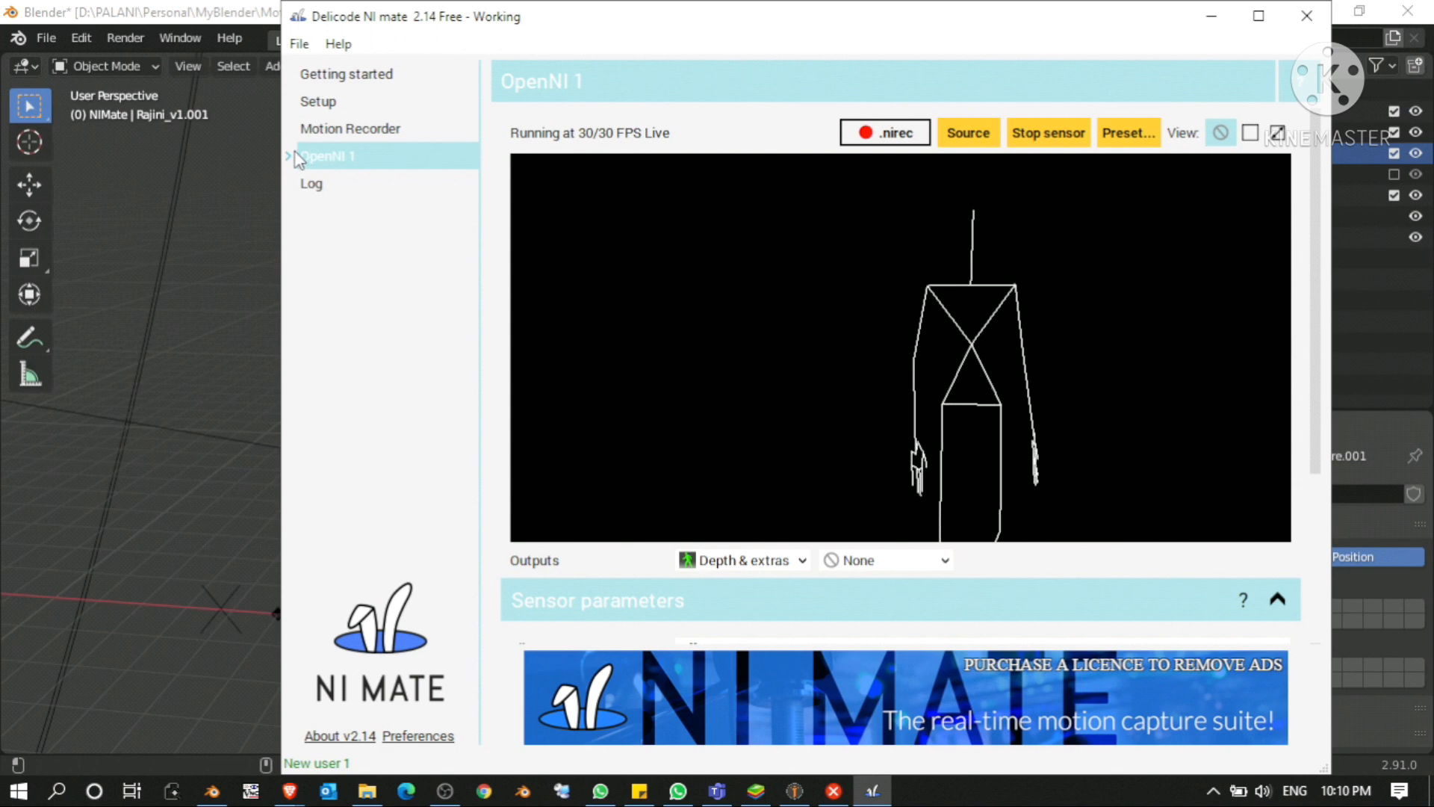
pyautogui.click(297, 158)
pyautogui.click(342, 212)
pyautogui.click(322, 211)
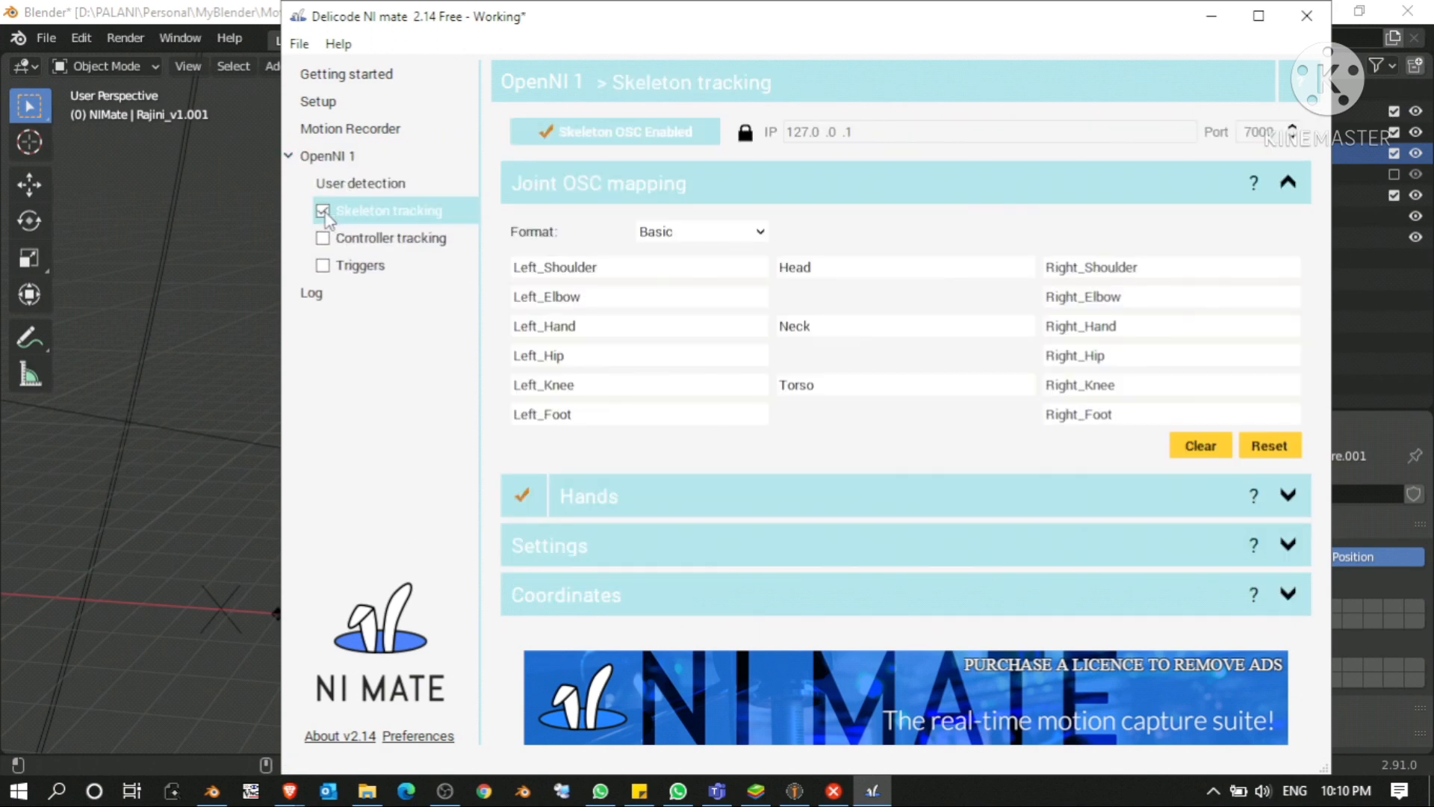
pyautogui.click(523, 493)
# Step: Return to Blender and start the NI mate Receiver with port 7000
pyautogui.click(1306, 16)
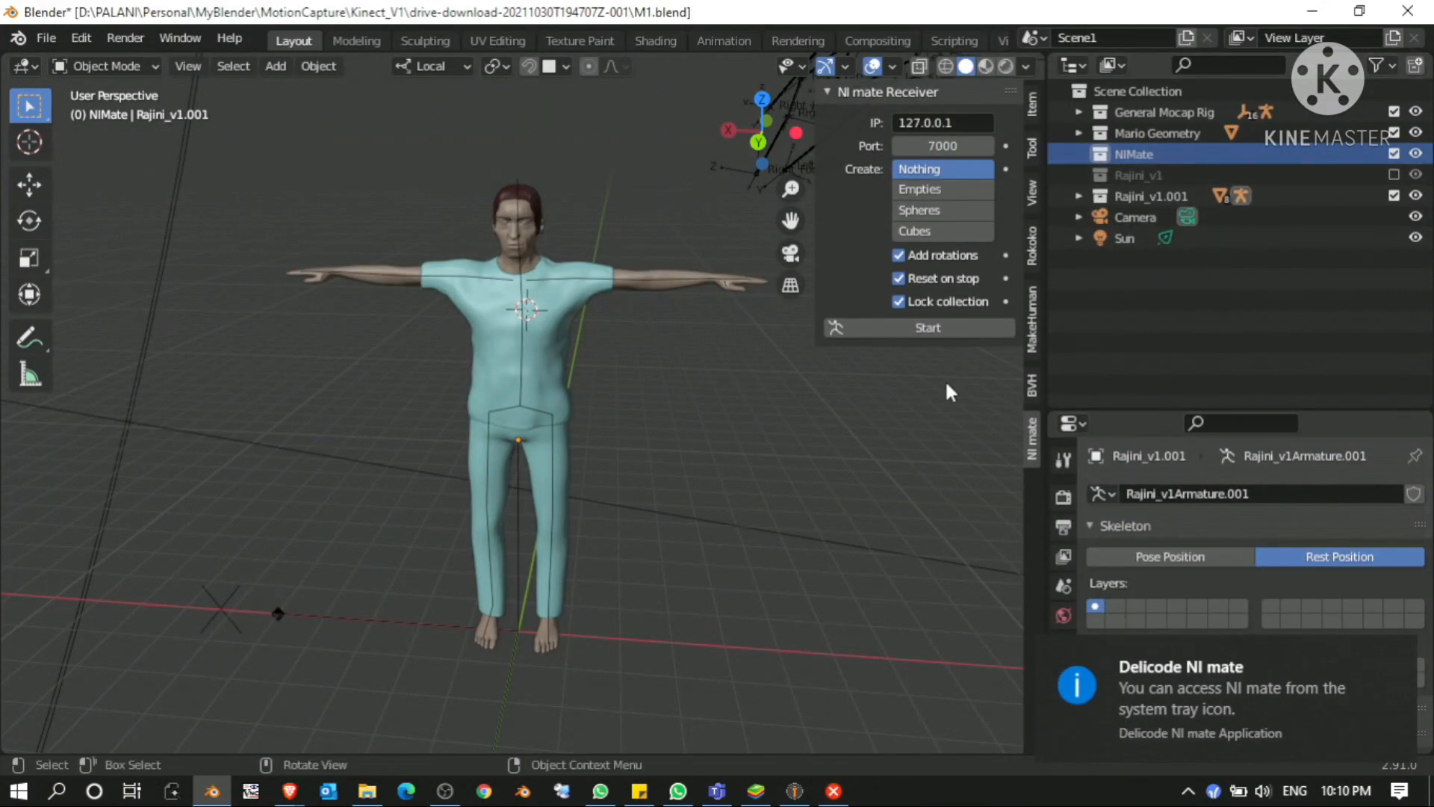
pyautogui.click(921, 325)
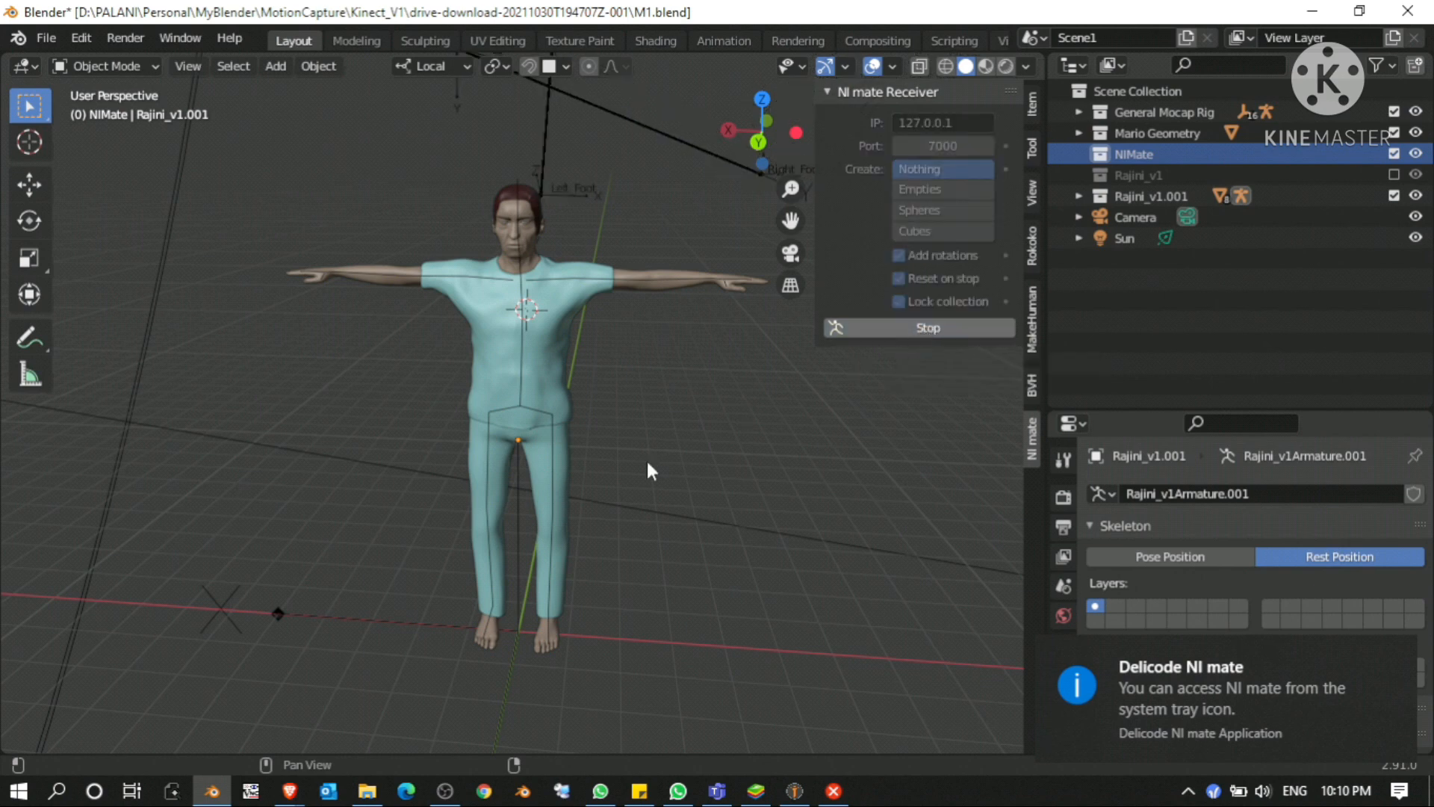
# Step: Examine the tracked joint empties and the source armature inside the General Mocap Rig collection
pyautogui.scroll(-6, 665, 433)
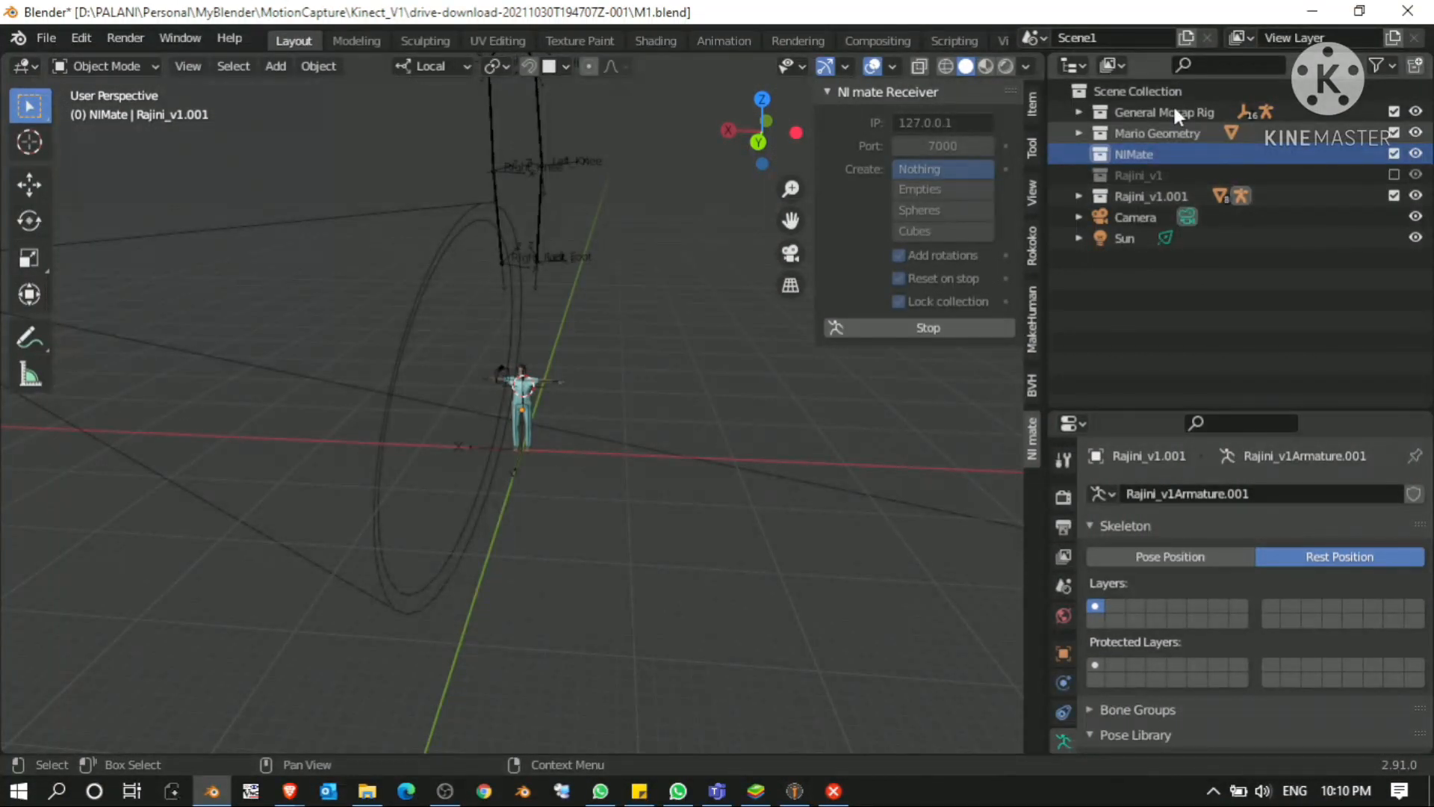
pyautogui.click(1085, 112)
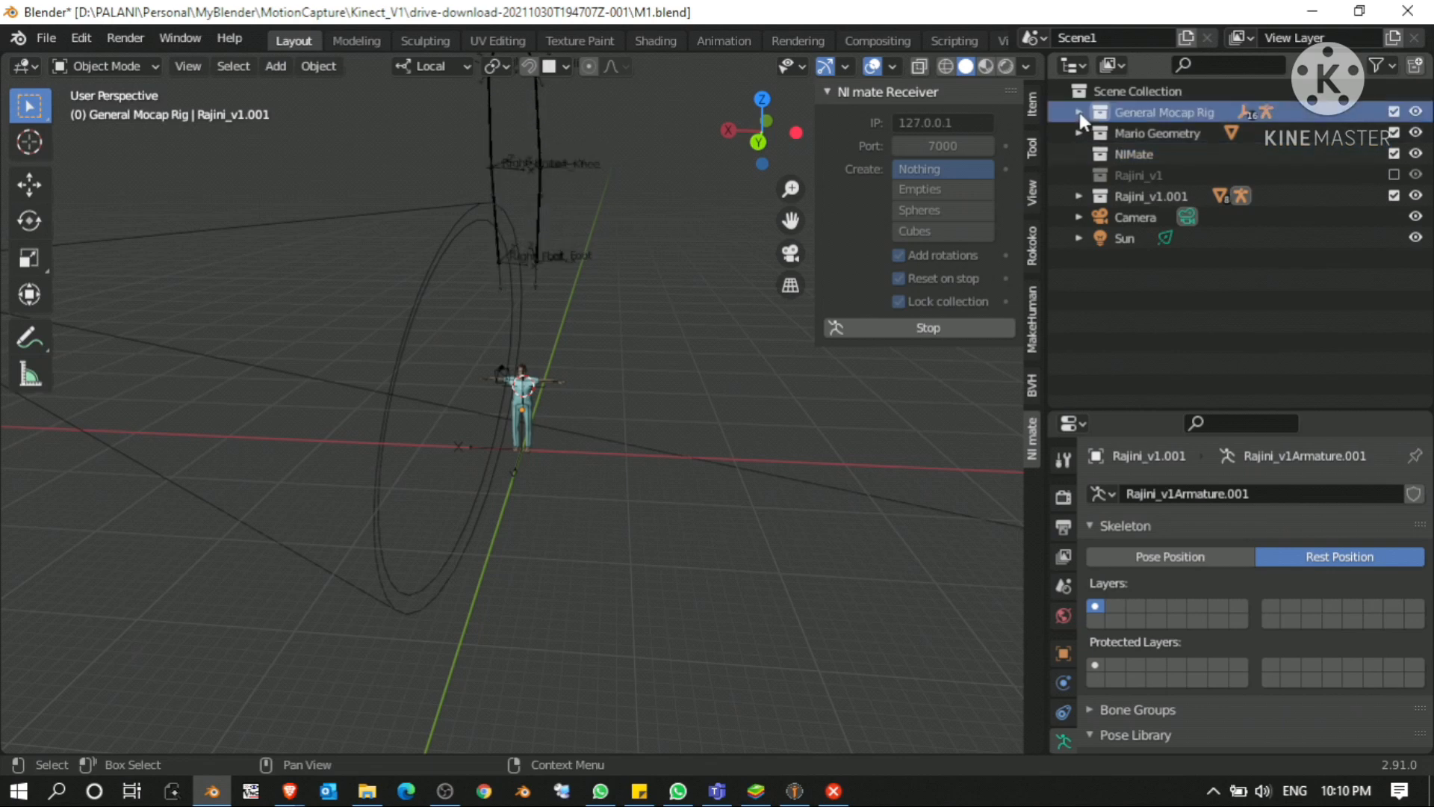
pyautogui.click(1078, 111)
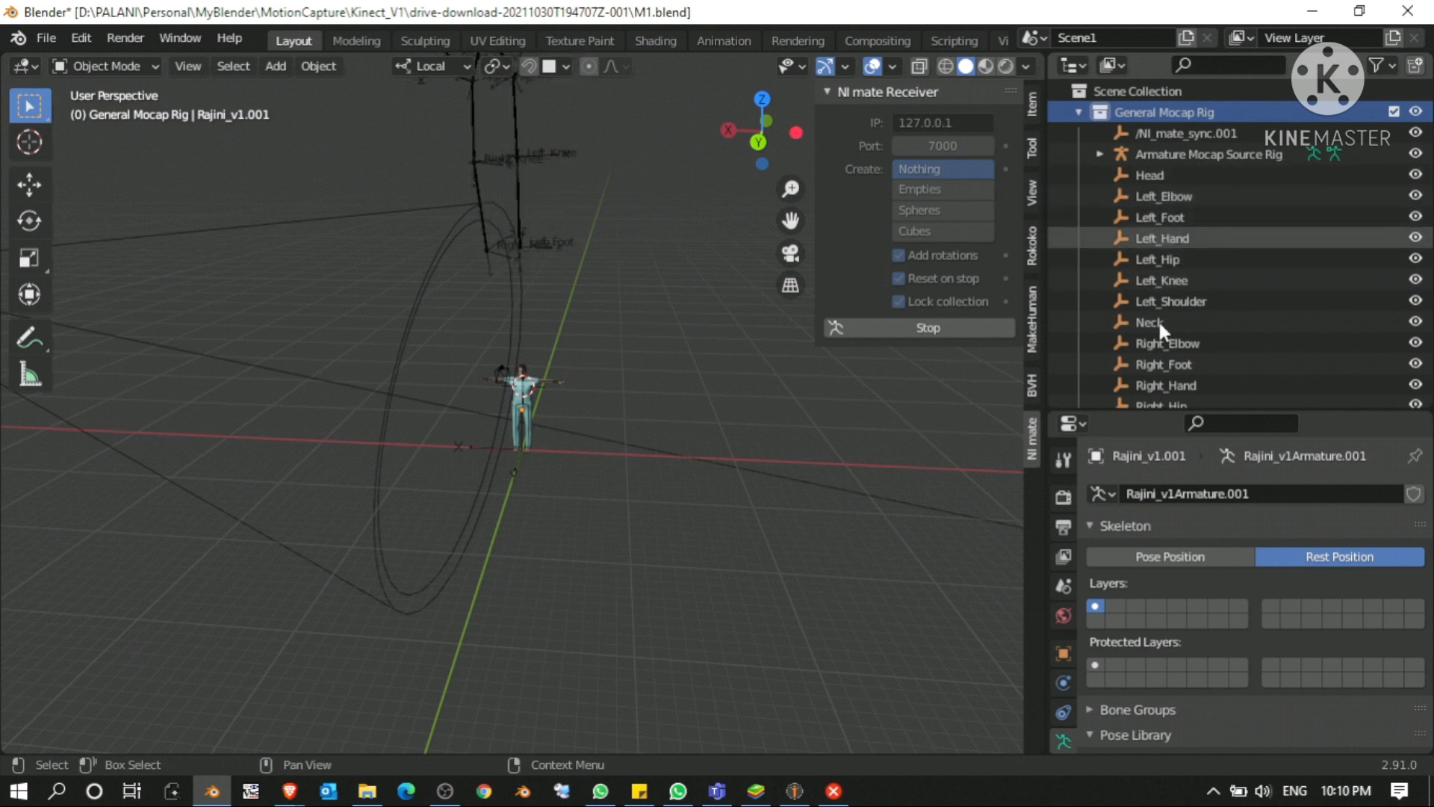
pyautogui.scroll(-2, 1157, 319)
pyautogui.scroll(-2, 1160, 324)
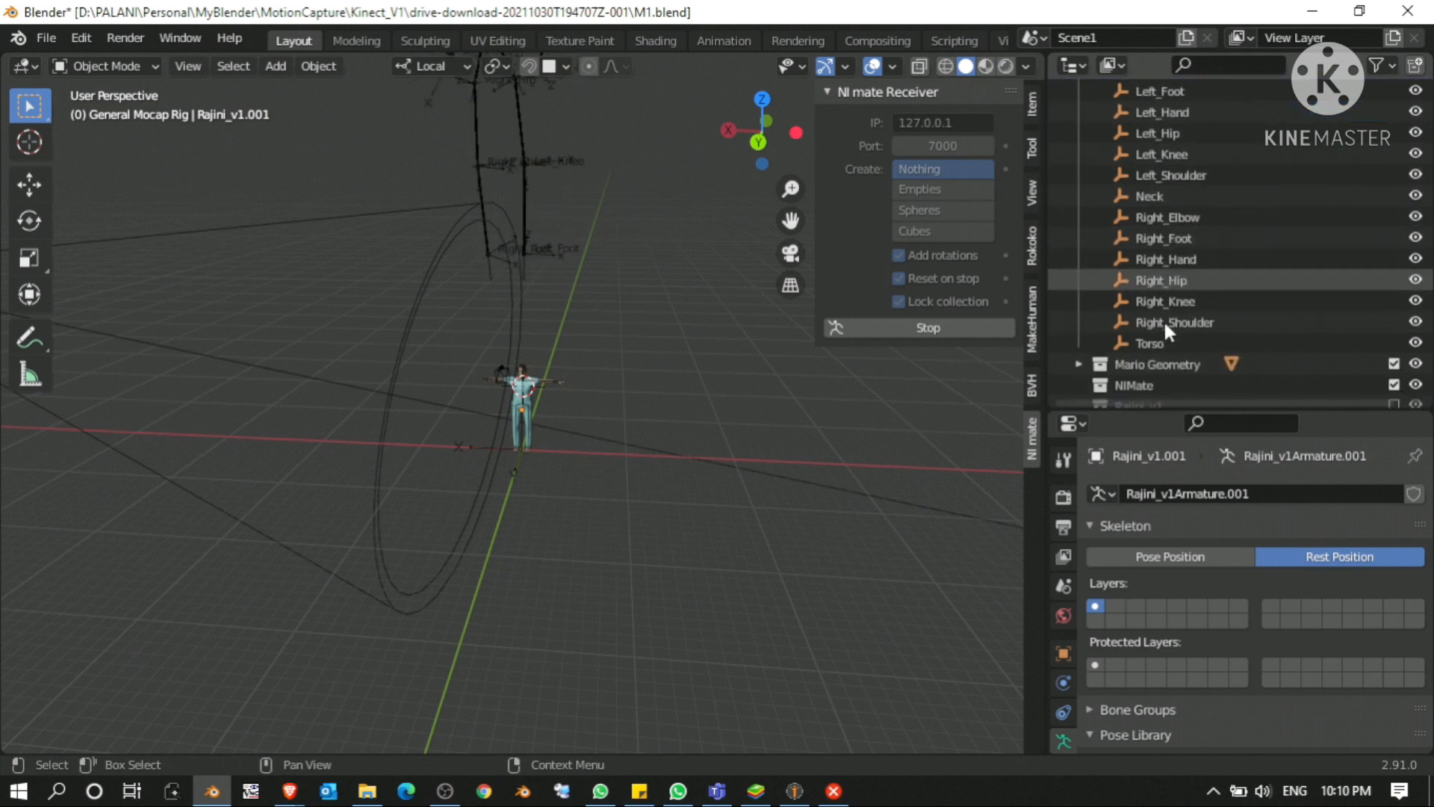
pyautogui.scroll(-1, 1161, 224)
pyautogui.scroll(2, 1160, 215)
pyautogui.scroll(2, 1160, 209)
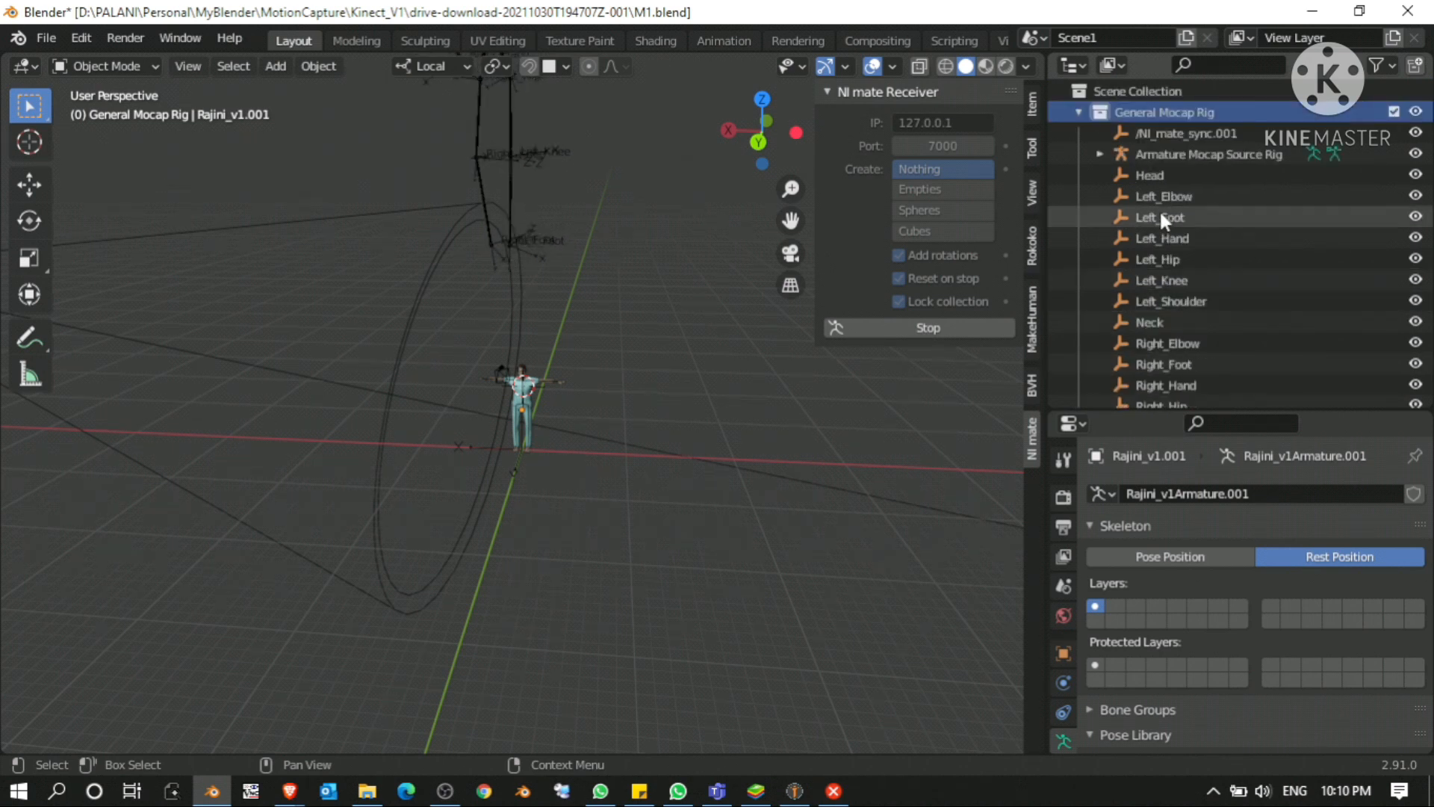
pyautogui.click(1079, 112)
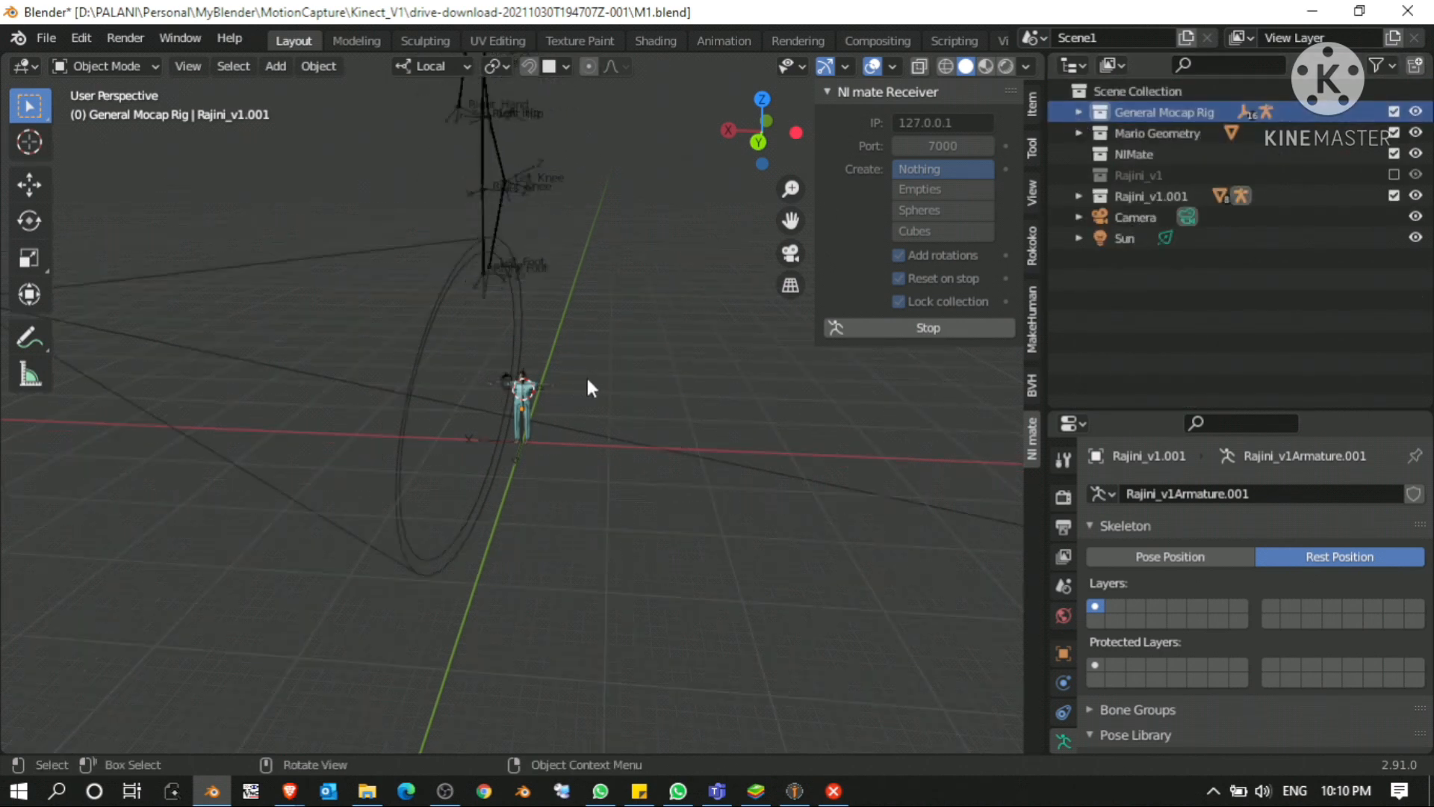
# Step: Stop the NI mate Receiver and put the character's Rajini_v1.001 armature into Pose Mode
pyautogui.click(916, 327)
pyautogui.scroll(2, 553, 393)
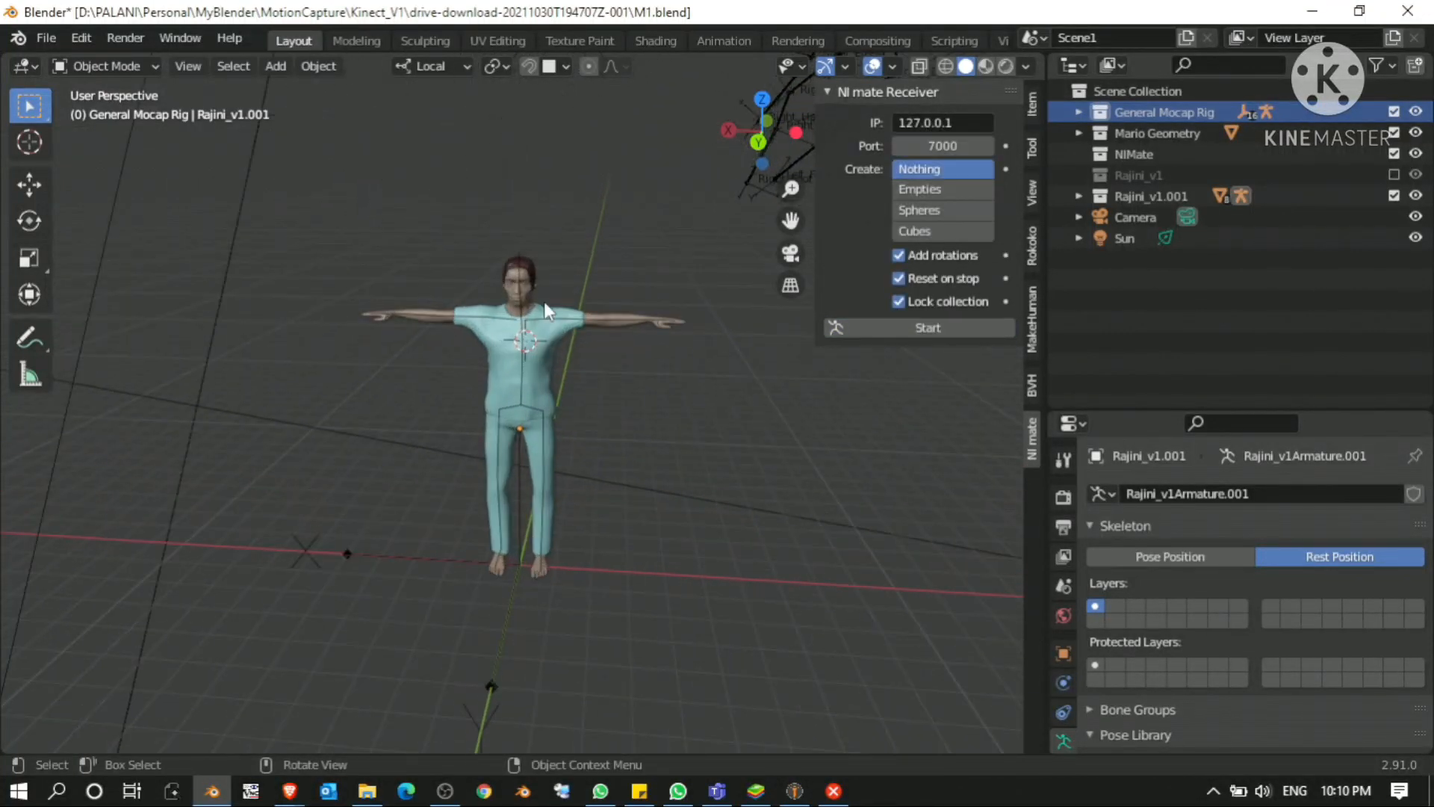
pyautogui.click(559, 315)
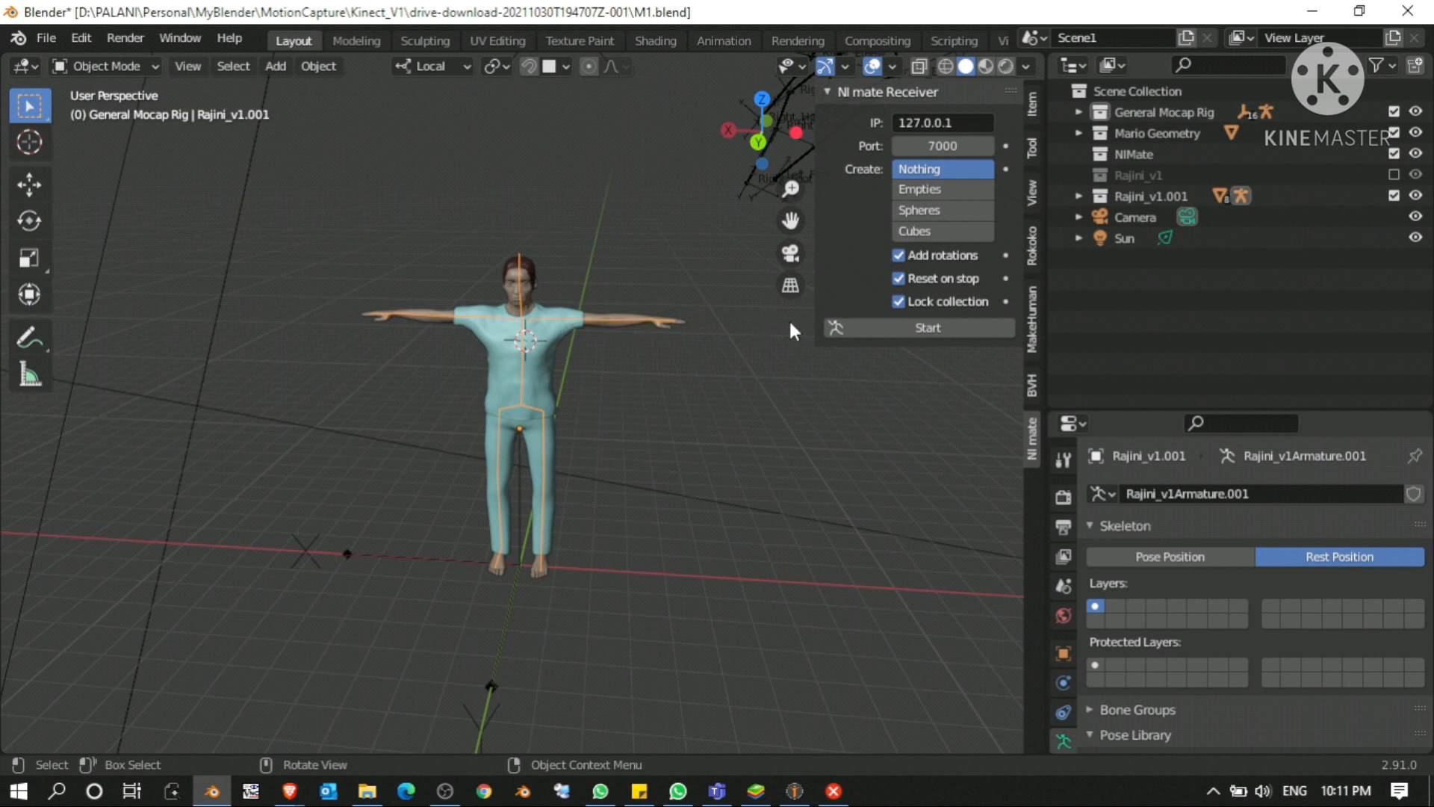
pyautogui.click(103, 66)
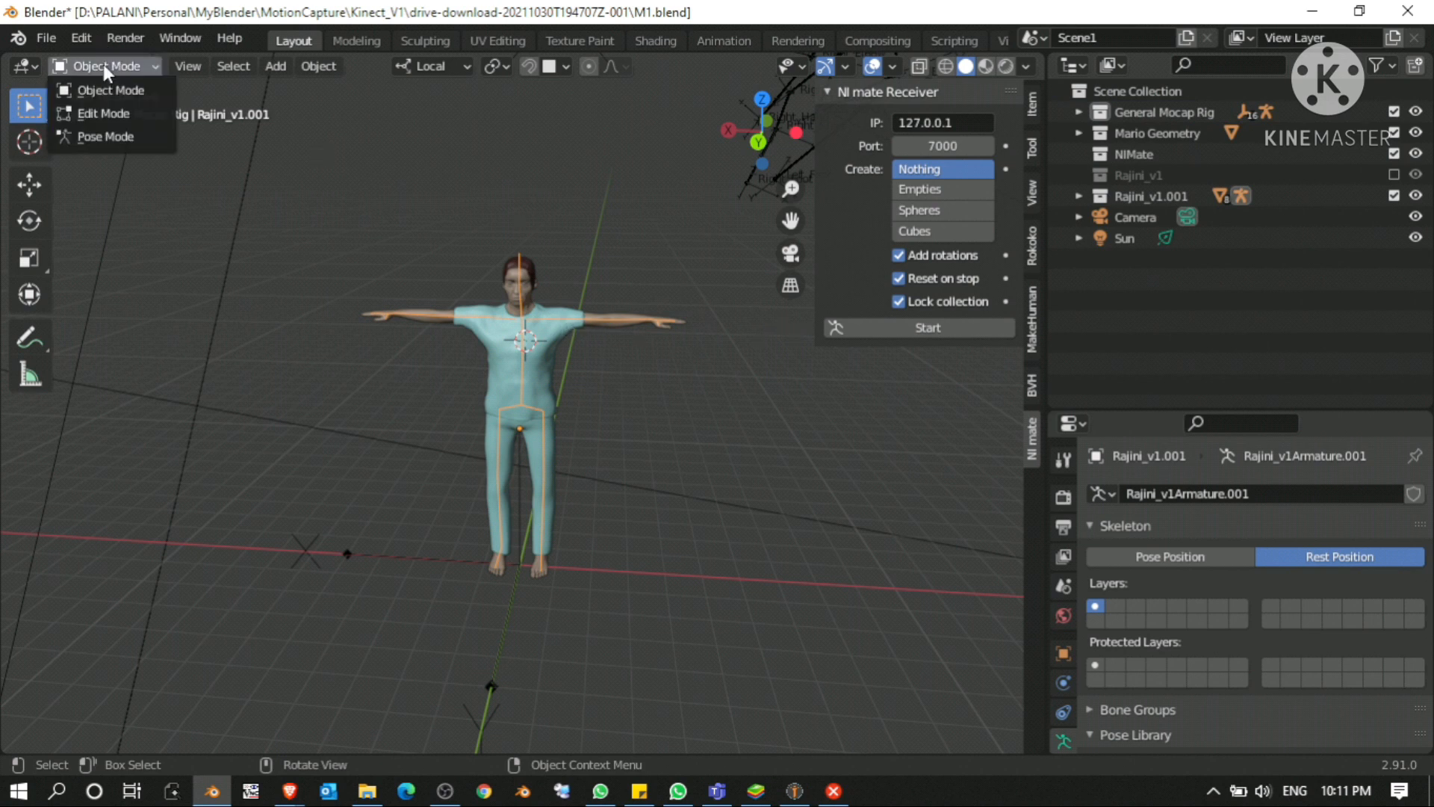
pyautogui.click(109, 139)
# Step: Show the LeftArm bone's Copy Rotation constraint and pick Armature Mocap Source Rig as its target with Arm_L as the bone
pyautogui.click(586, 320)
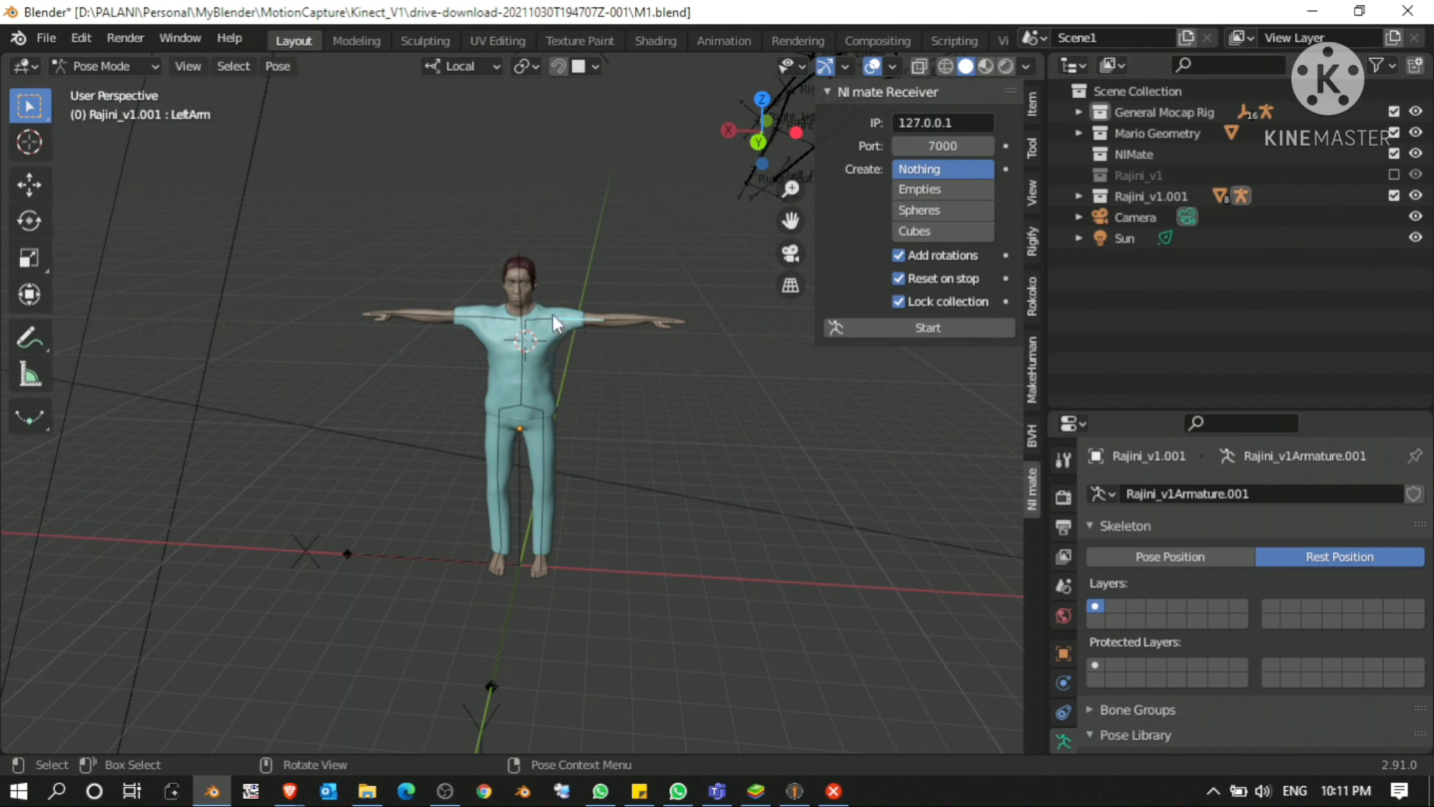
pyautogui.moveTo(1171, 406); pyautogui.dragTo(1171, 222)
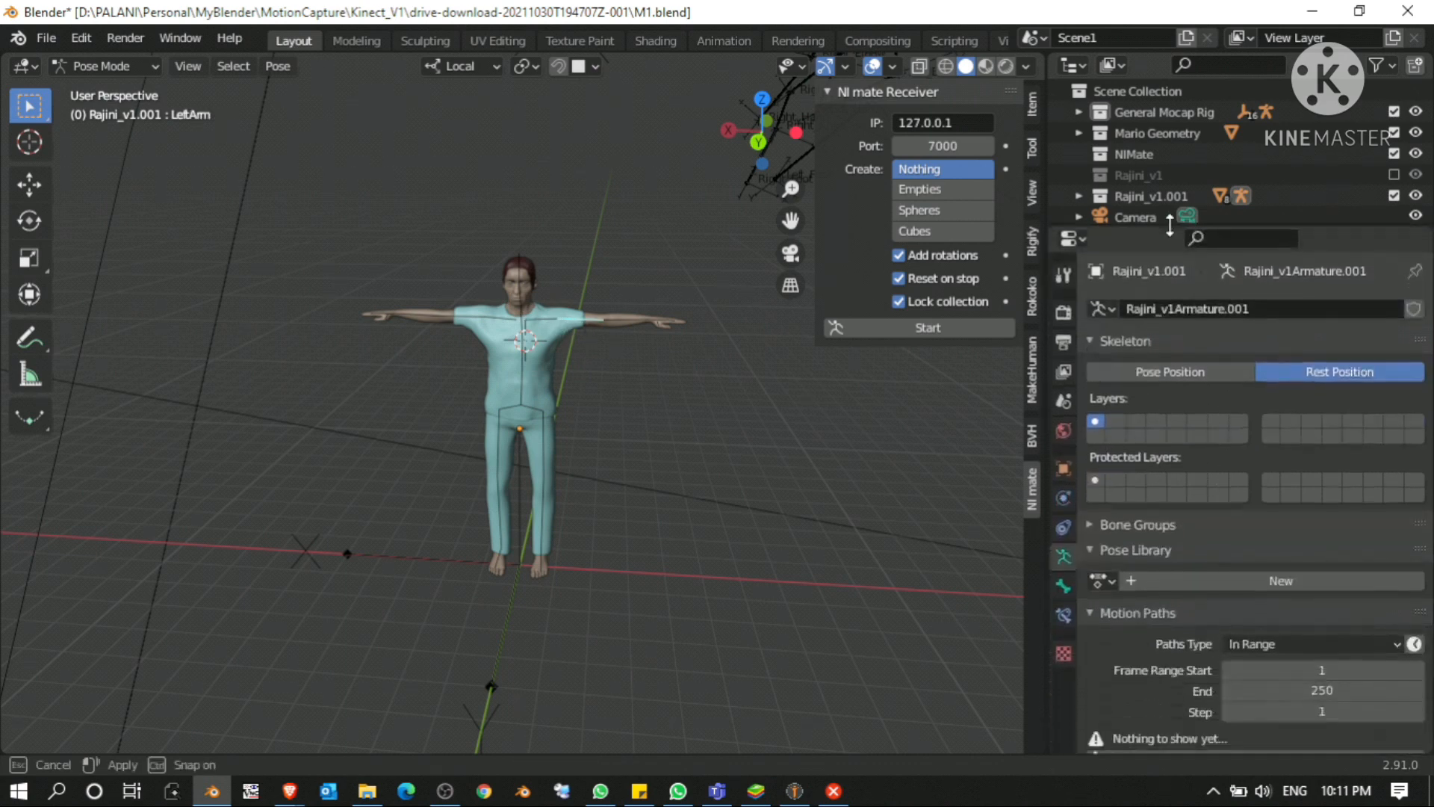
pyautogui.click(1064, 614)
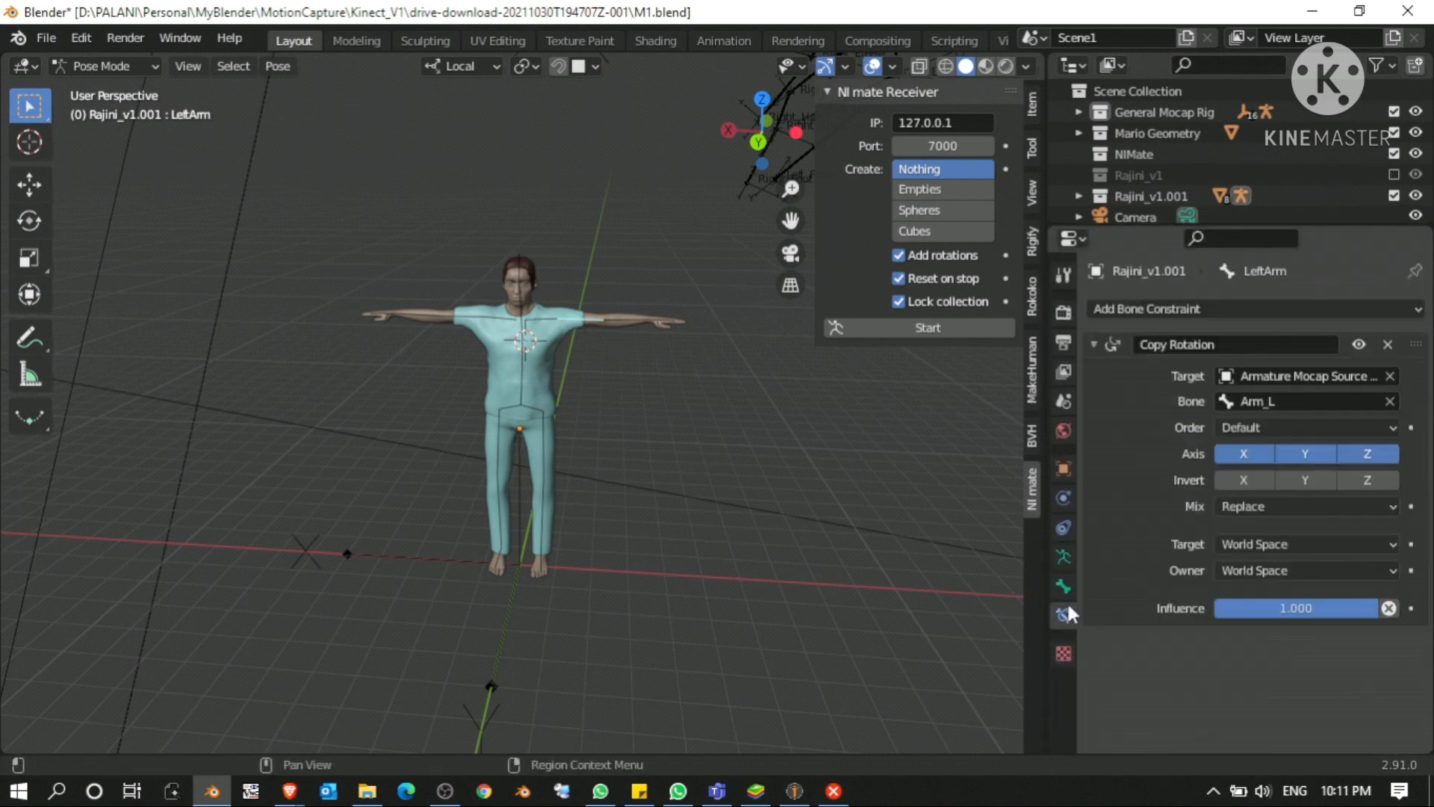
pyautogui.click(1328, 378)
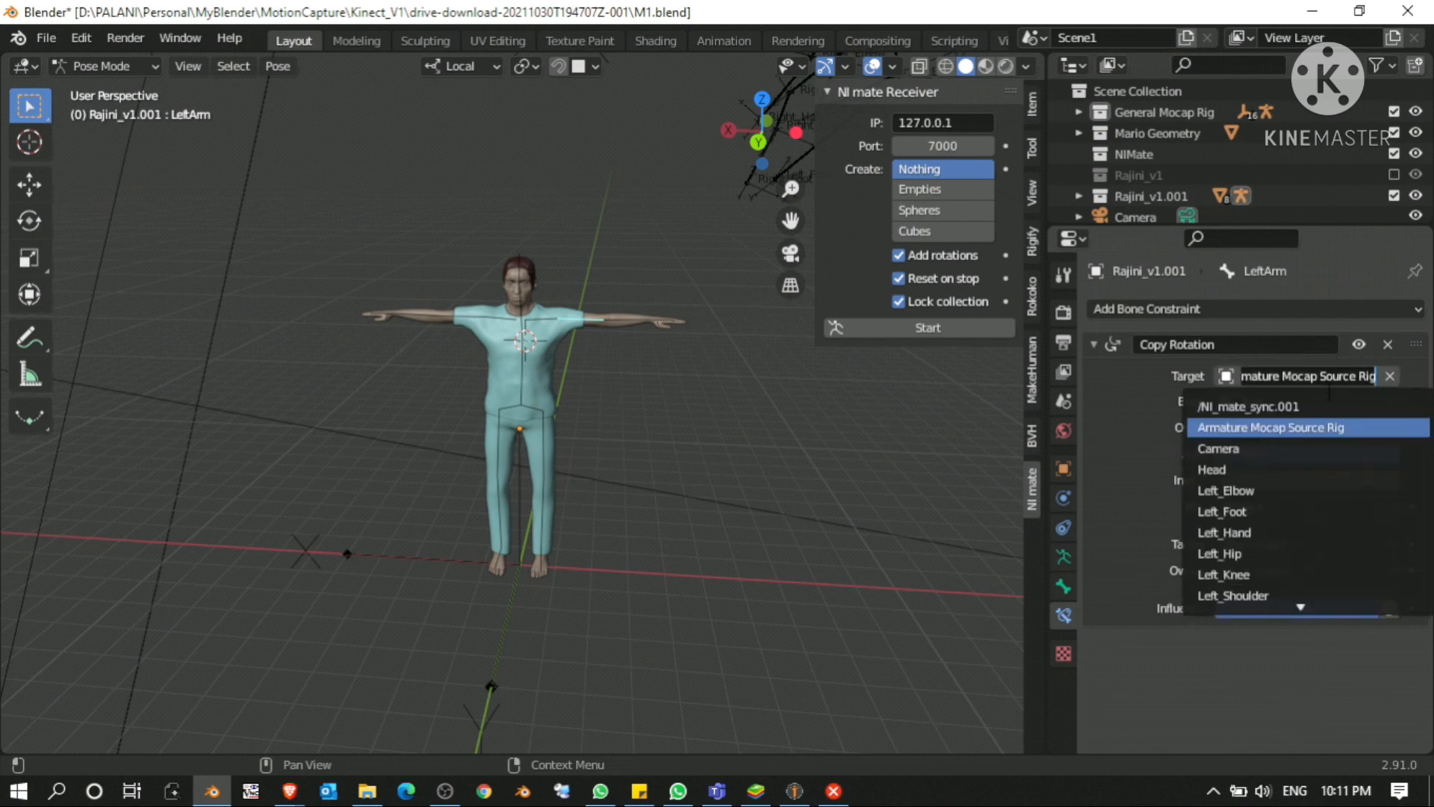
pyautogui.click(1323, 423)
pyautogui.click(1304, 376)
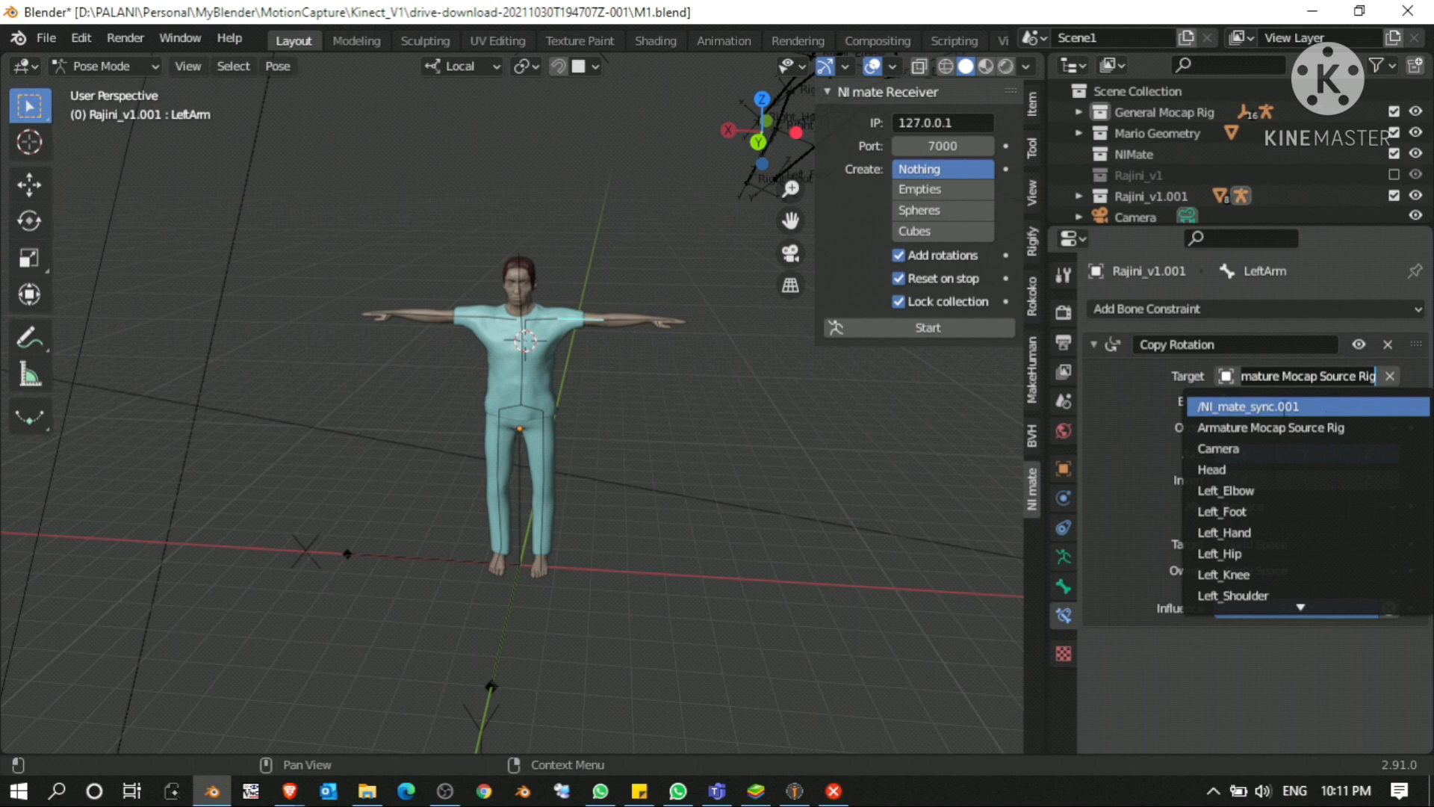
pyautogui.click(1283, 427)
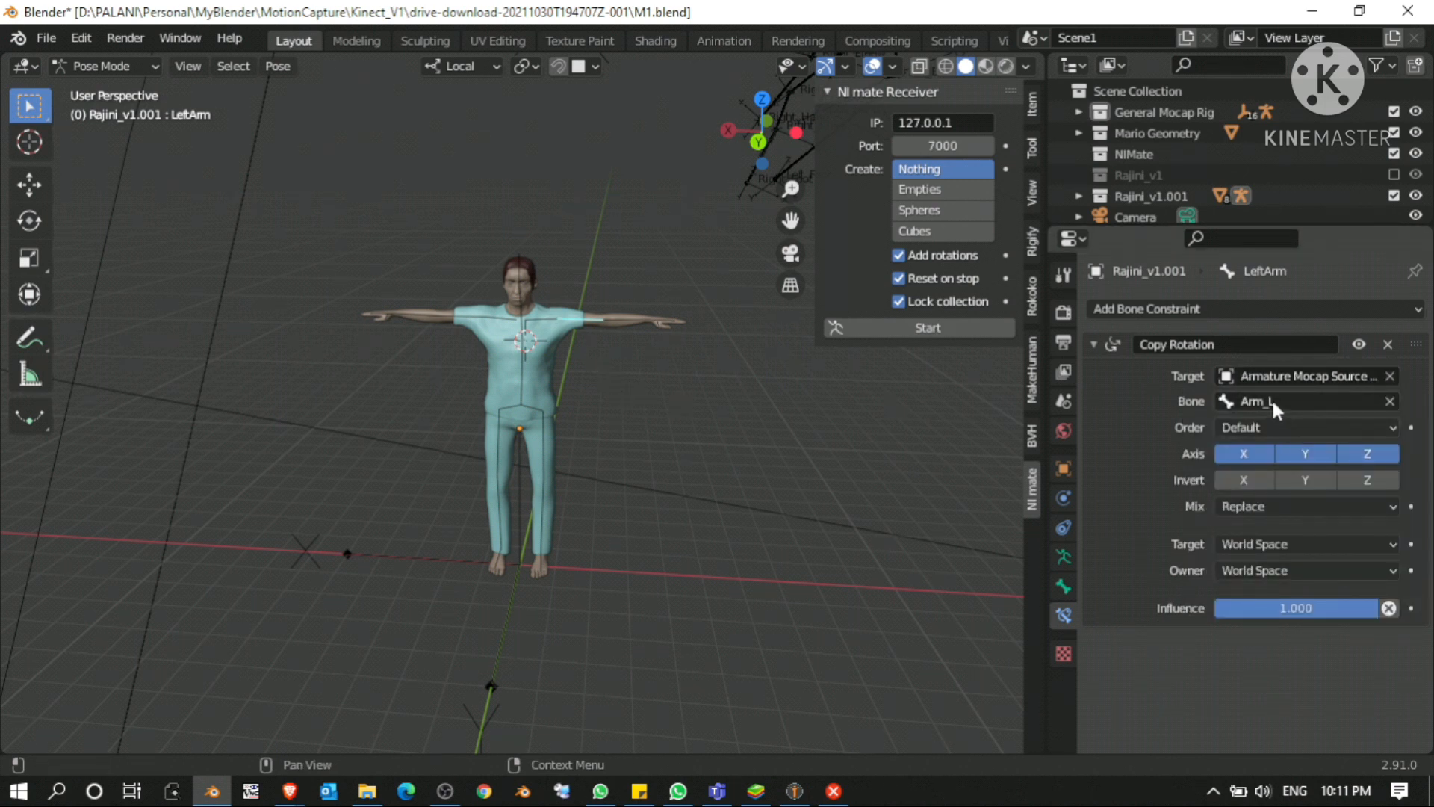
pyautogui.click(1272, 400)
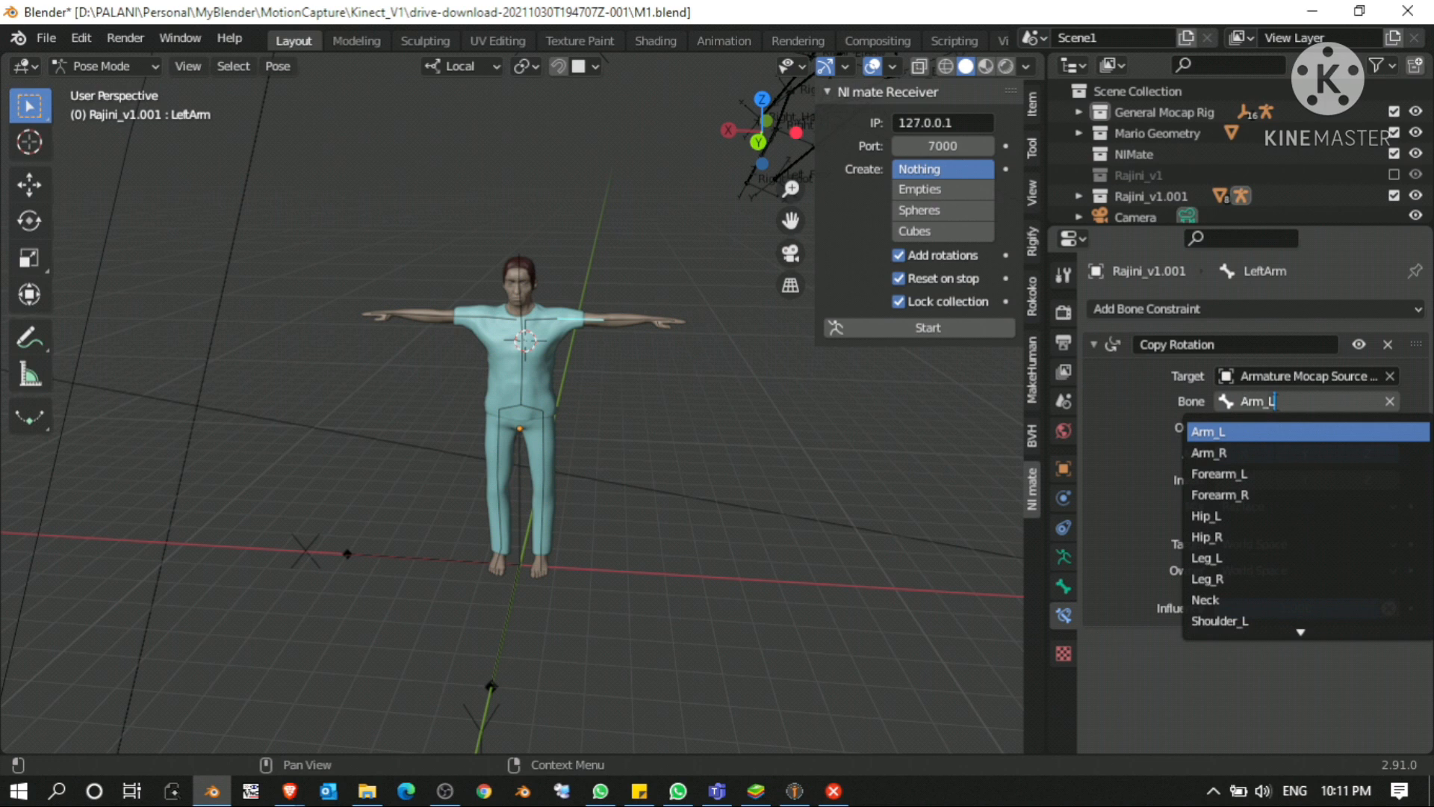
pyautogui.press('Return')
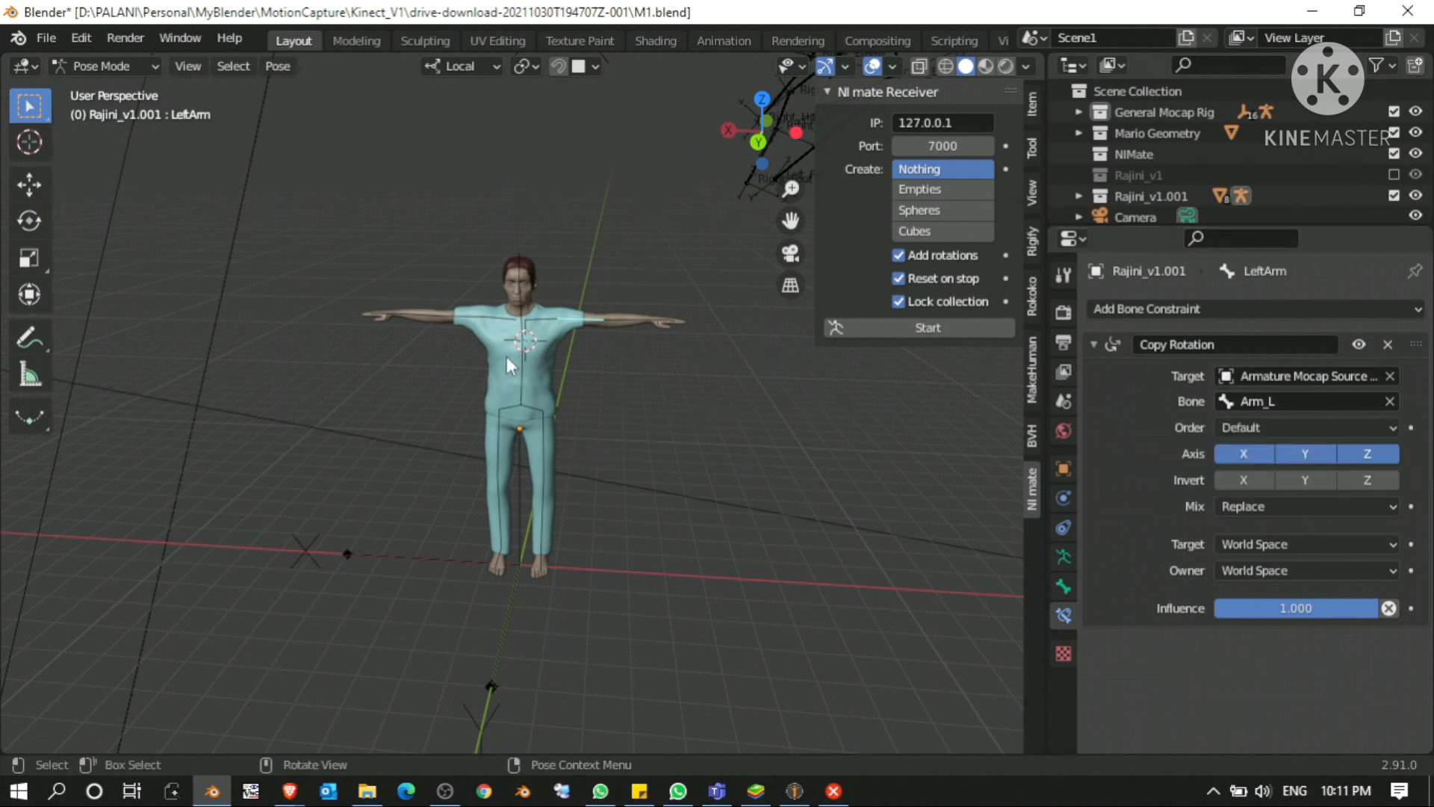
# Step: Check the Copy Rotation constraints on the left forearm, the upper and lower bones of both legs, and the right arm
pyautogui.click(617, 322)
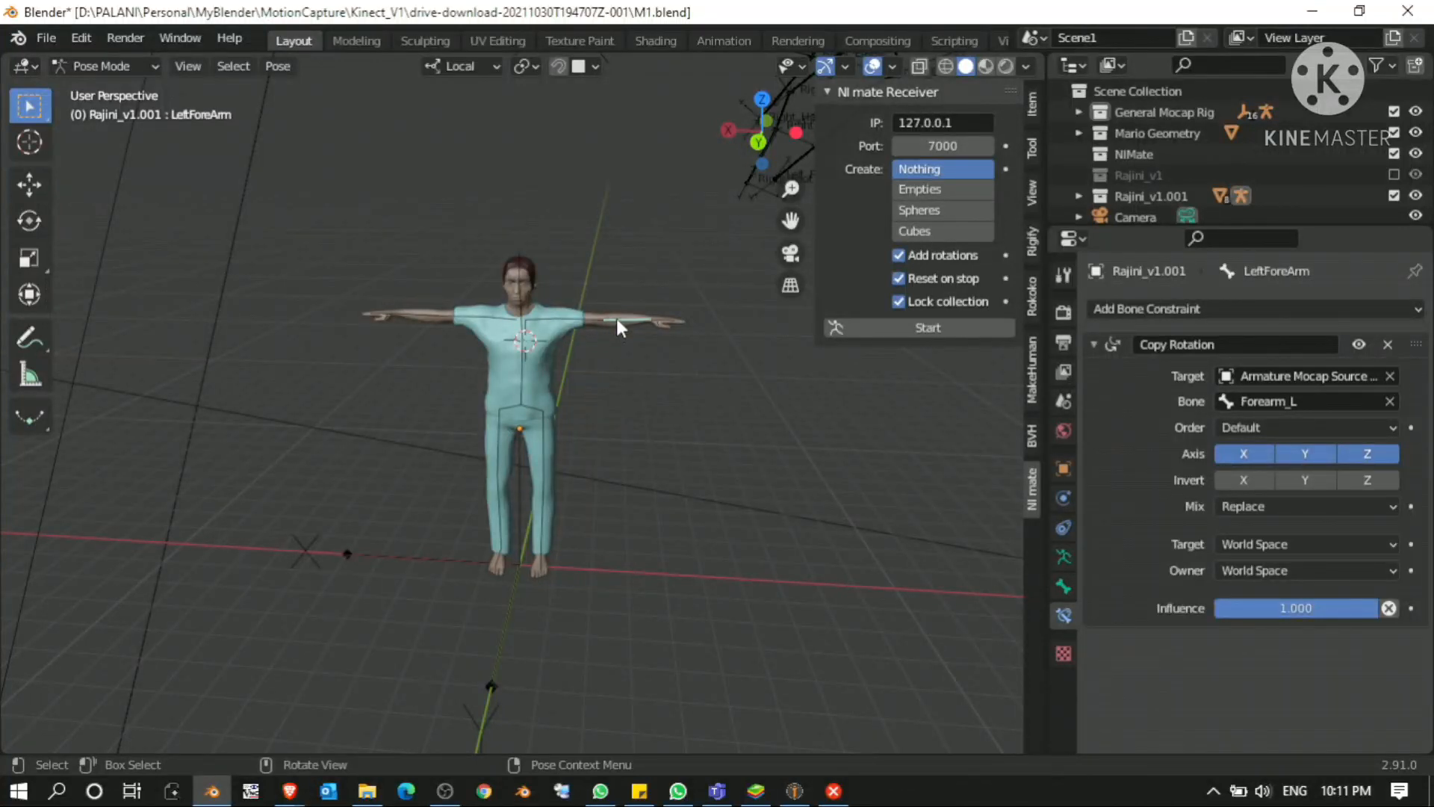
pyautogui.click(544, 442)
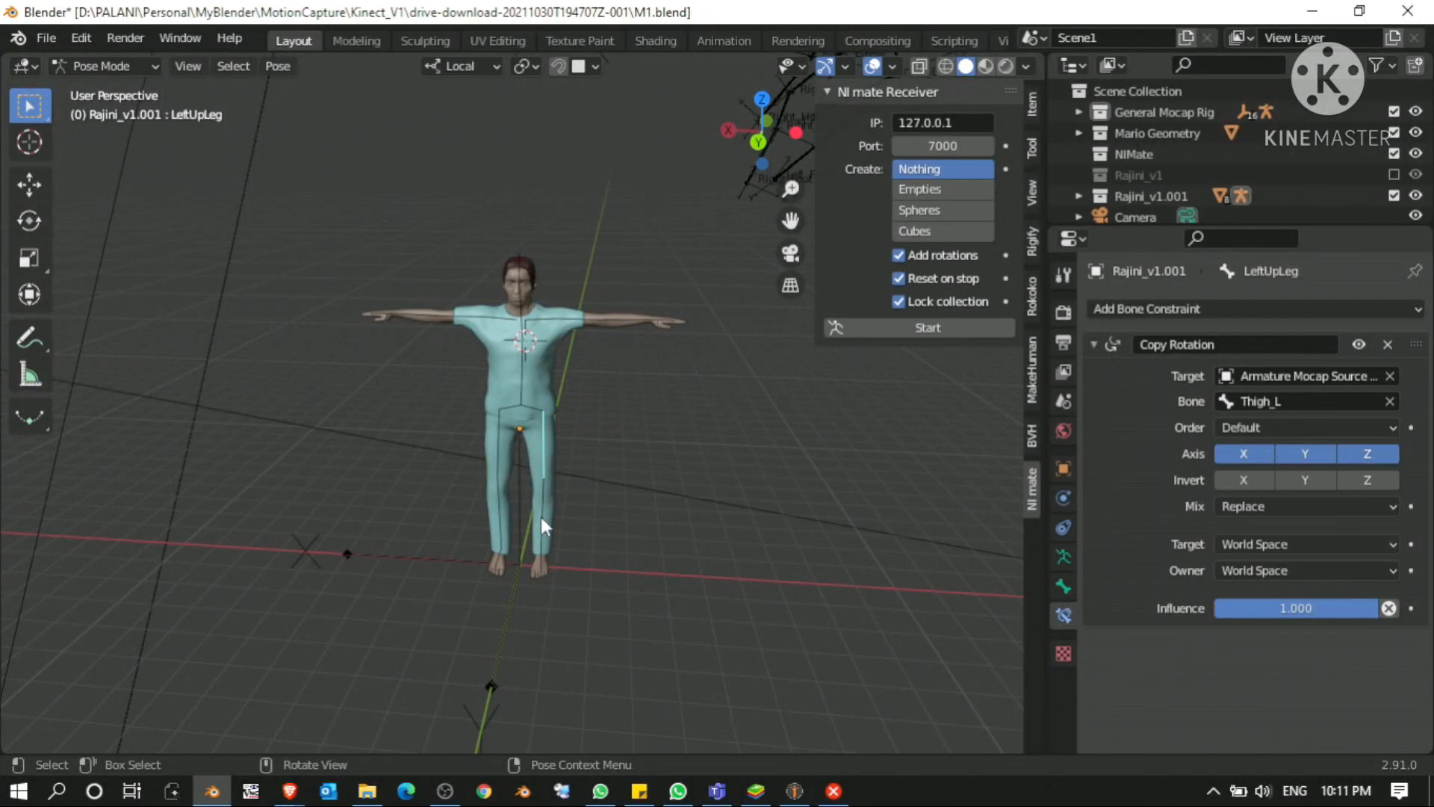
pyautogui.click(541, 517)
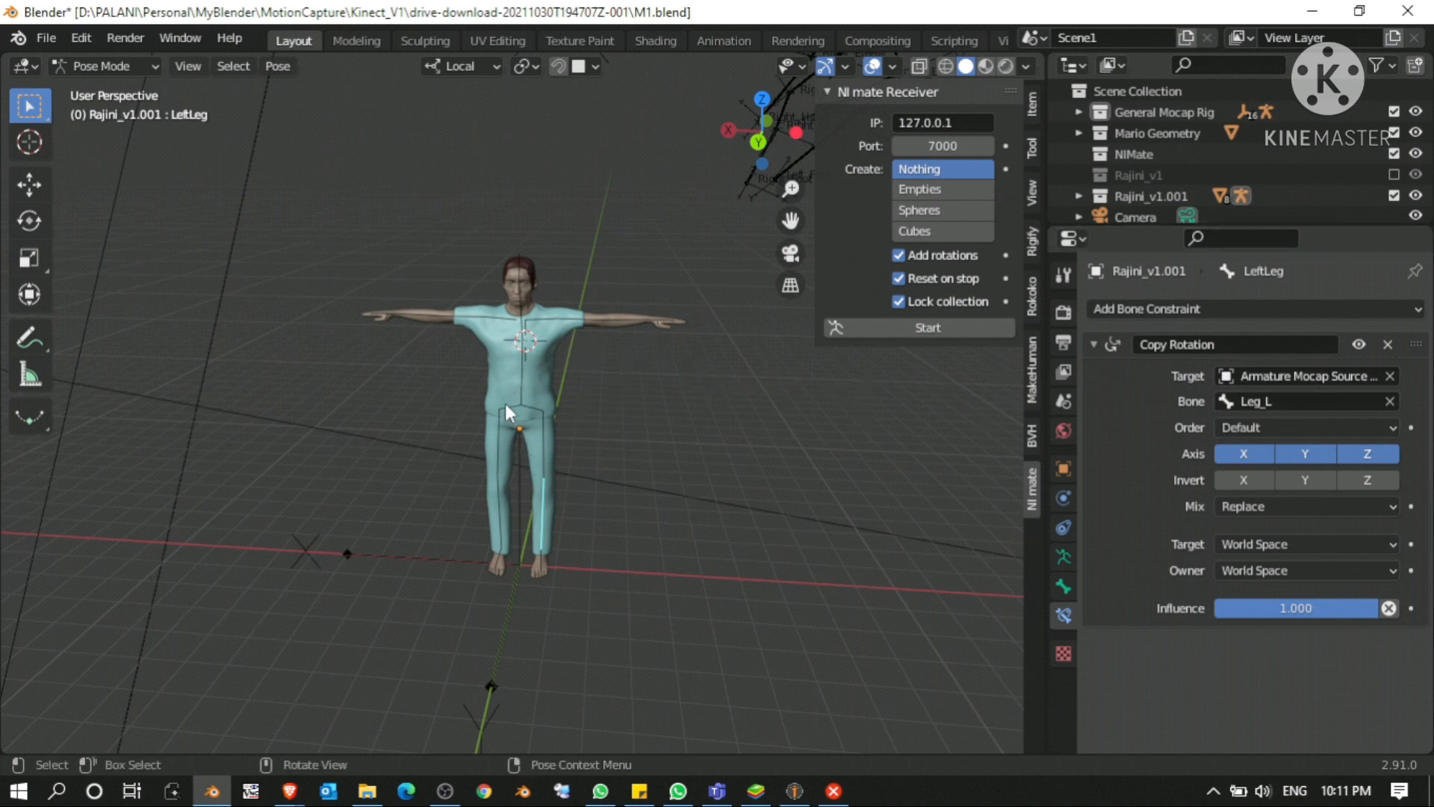
pyautogui.click(501, 549)
pyautogui.click(499, 520)
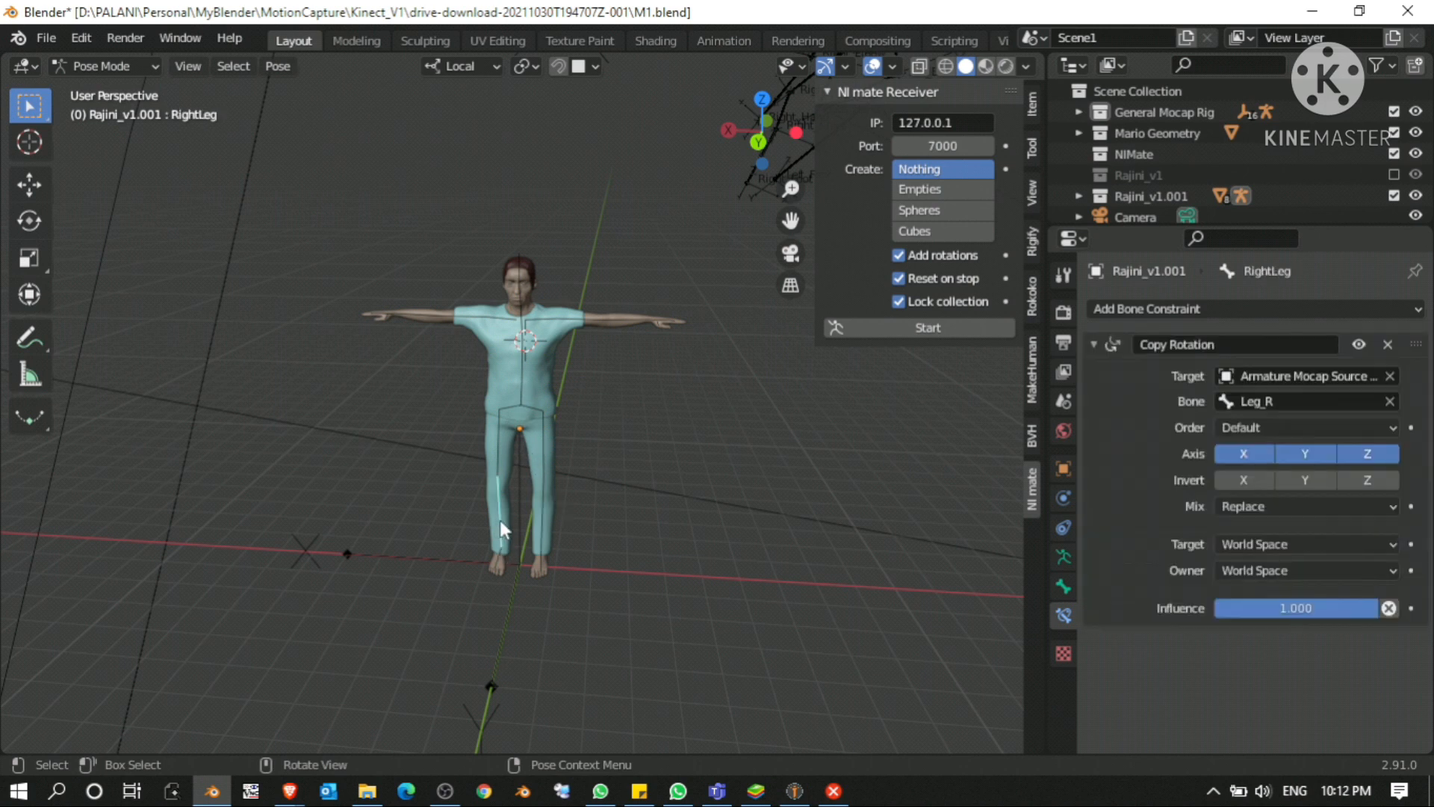
pyautogui.click(496, 448)
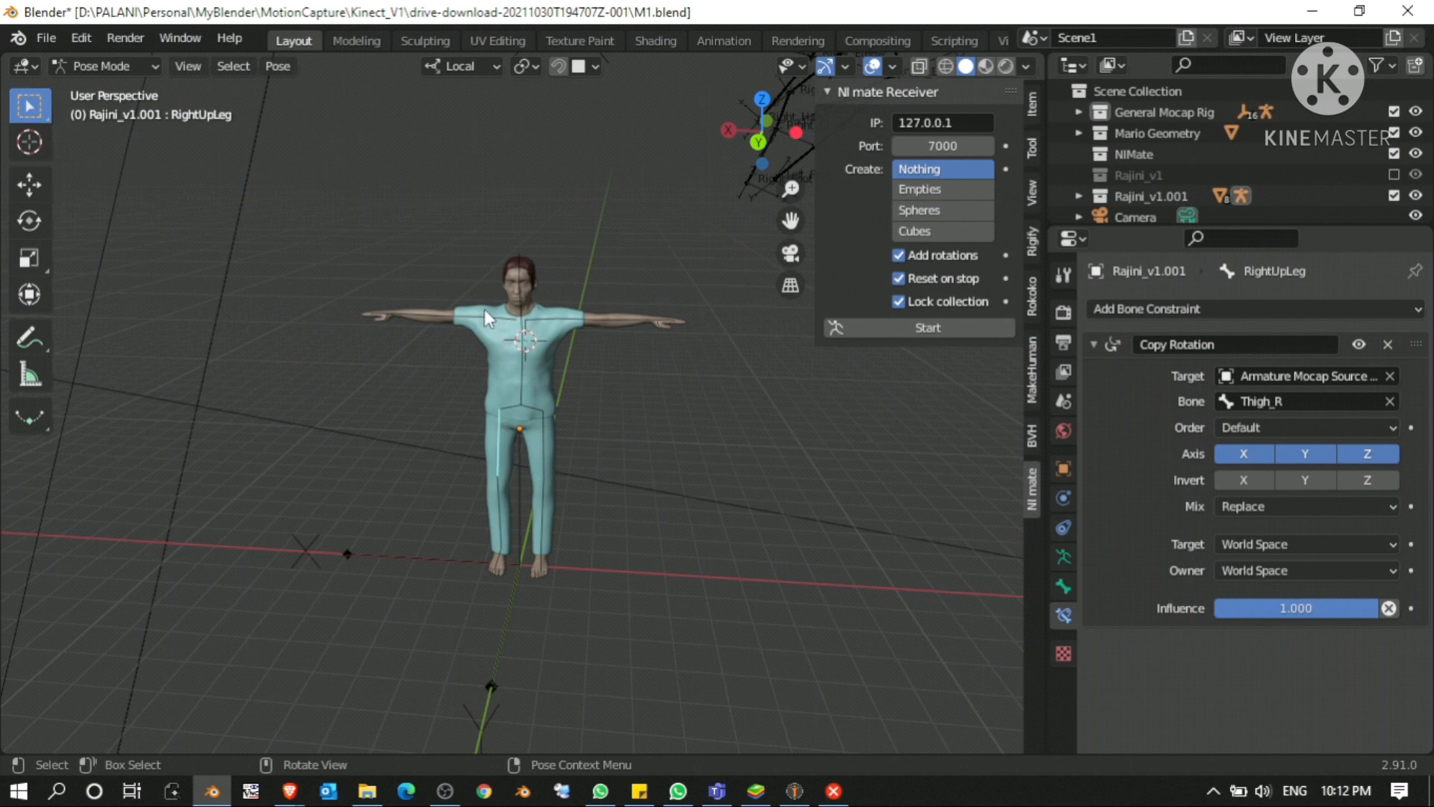
pyautogui.click(479, 314)
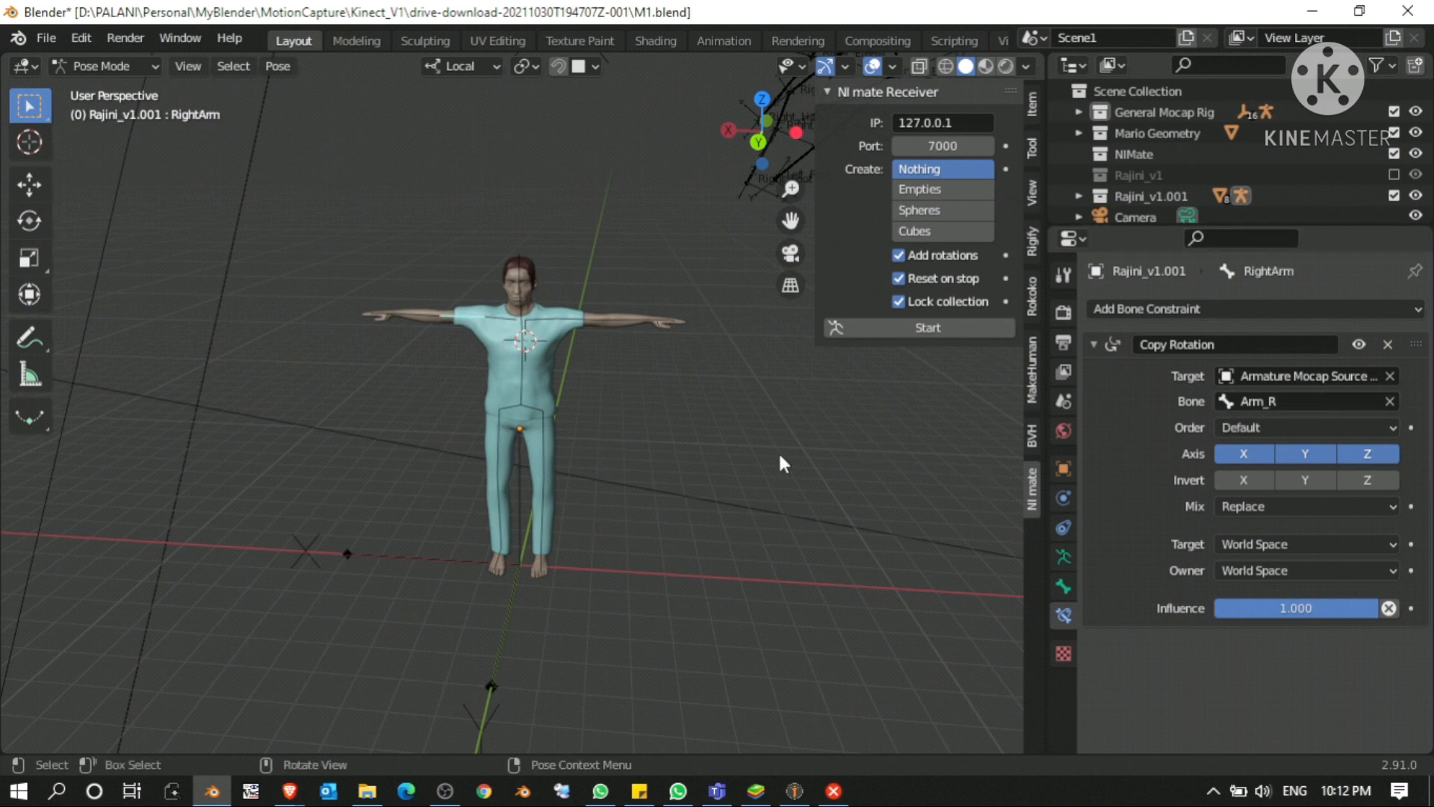
pyautogui.click(545, 456)
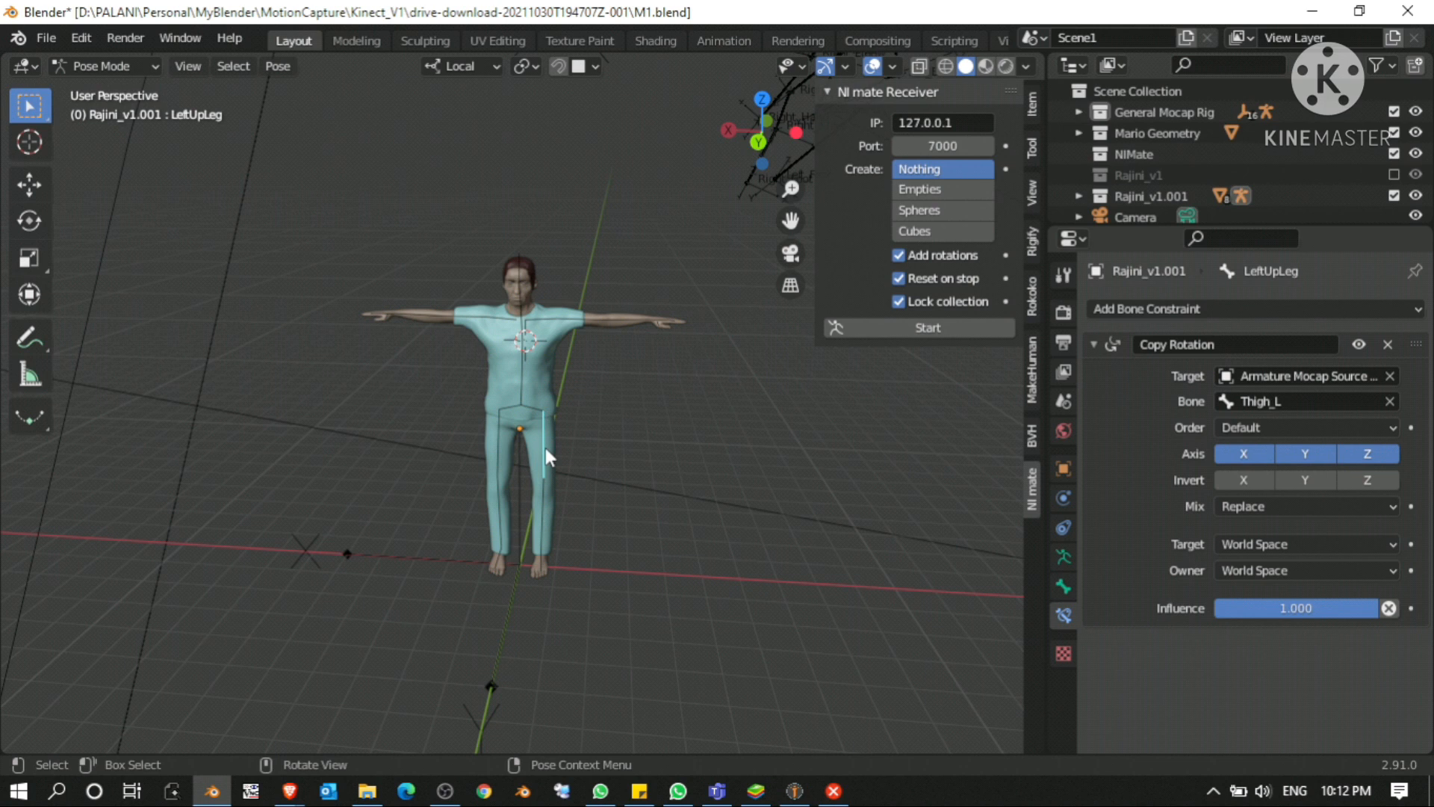
# Step: Try to rotate the LeftUpLeg bone with the NI mate Receiver running, and stop the receiver
pyautogui.click(921, 329)
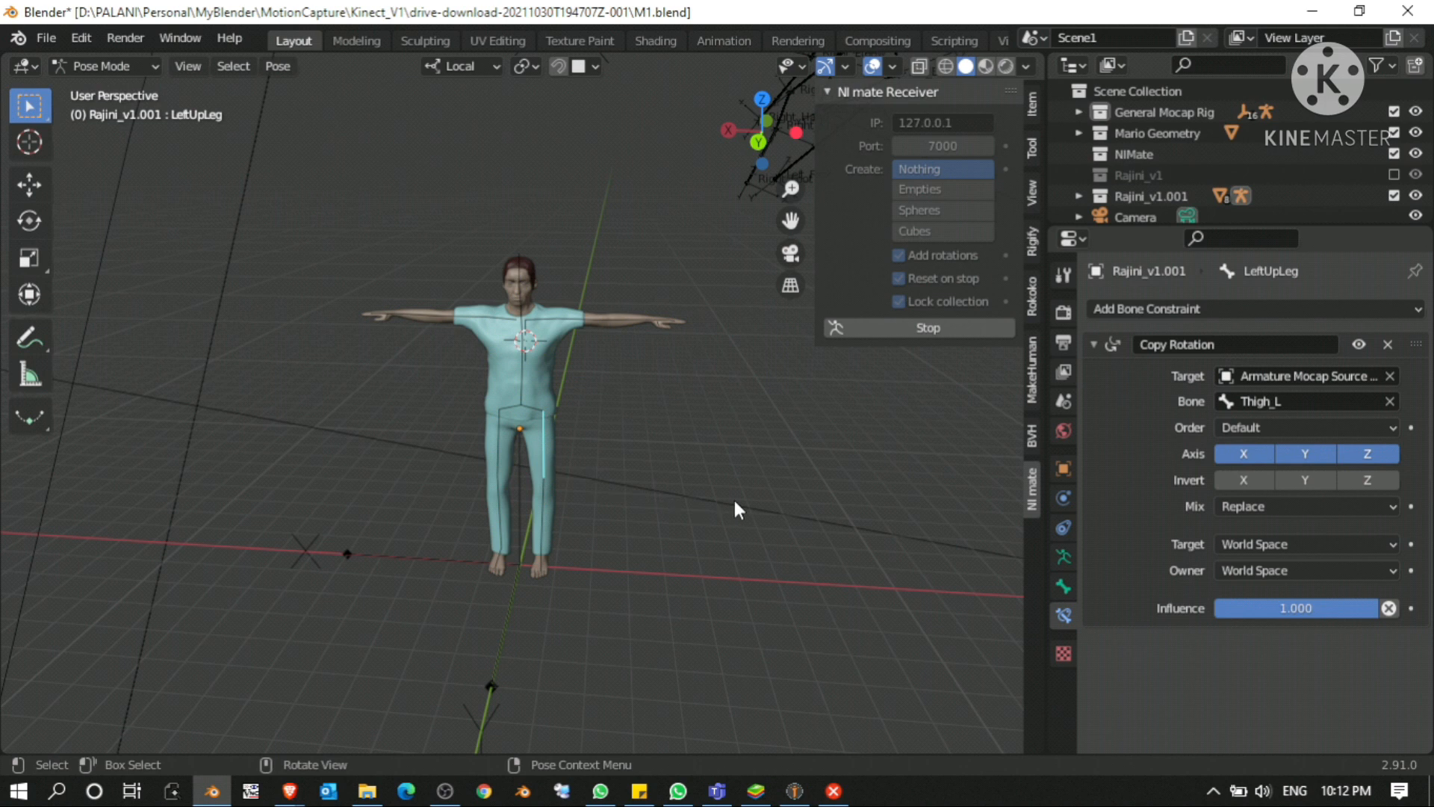
pyautogui.press('r')
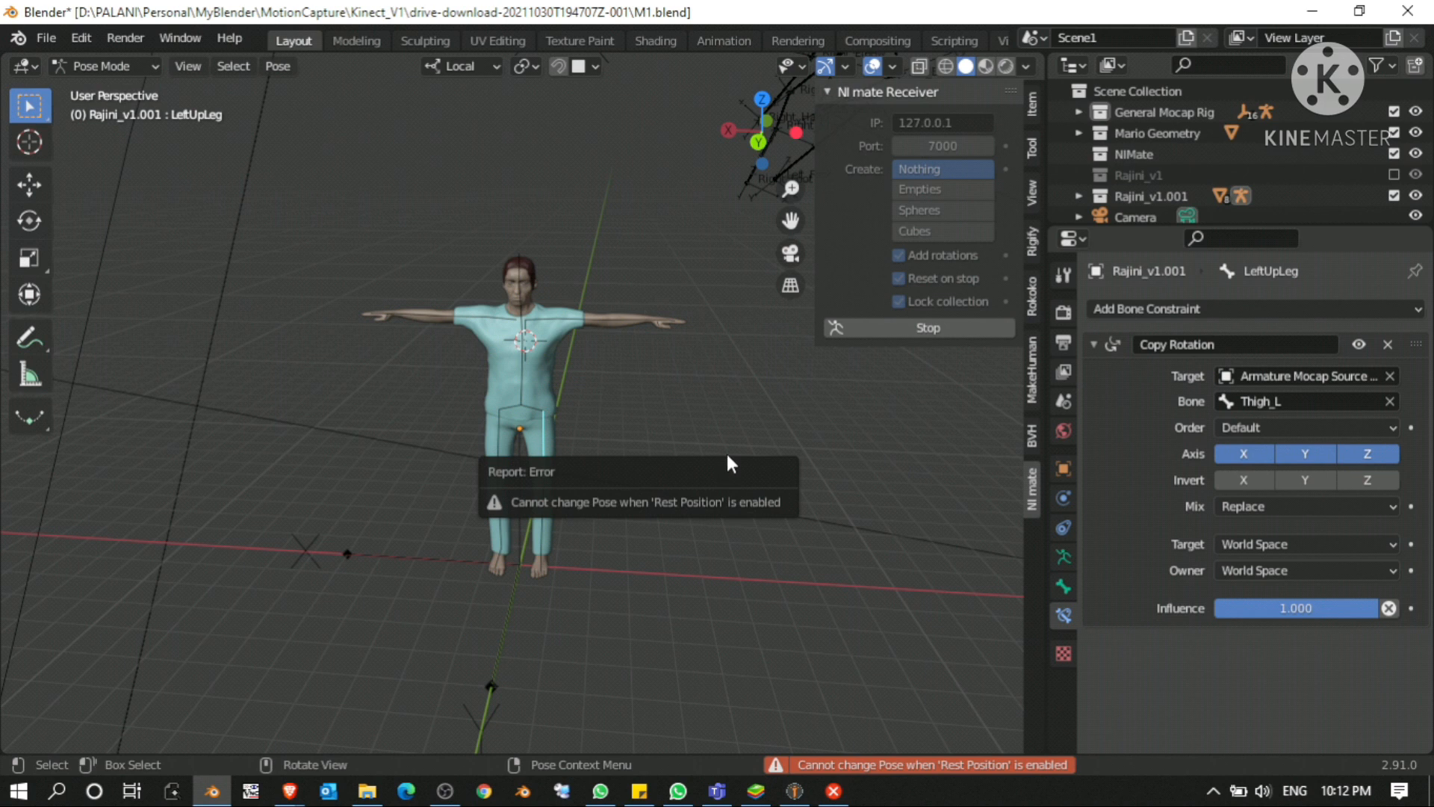
pyautogui.click(945, 329)
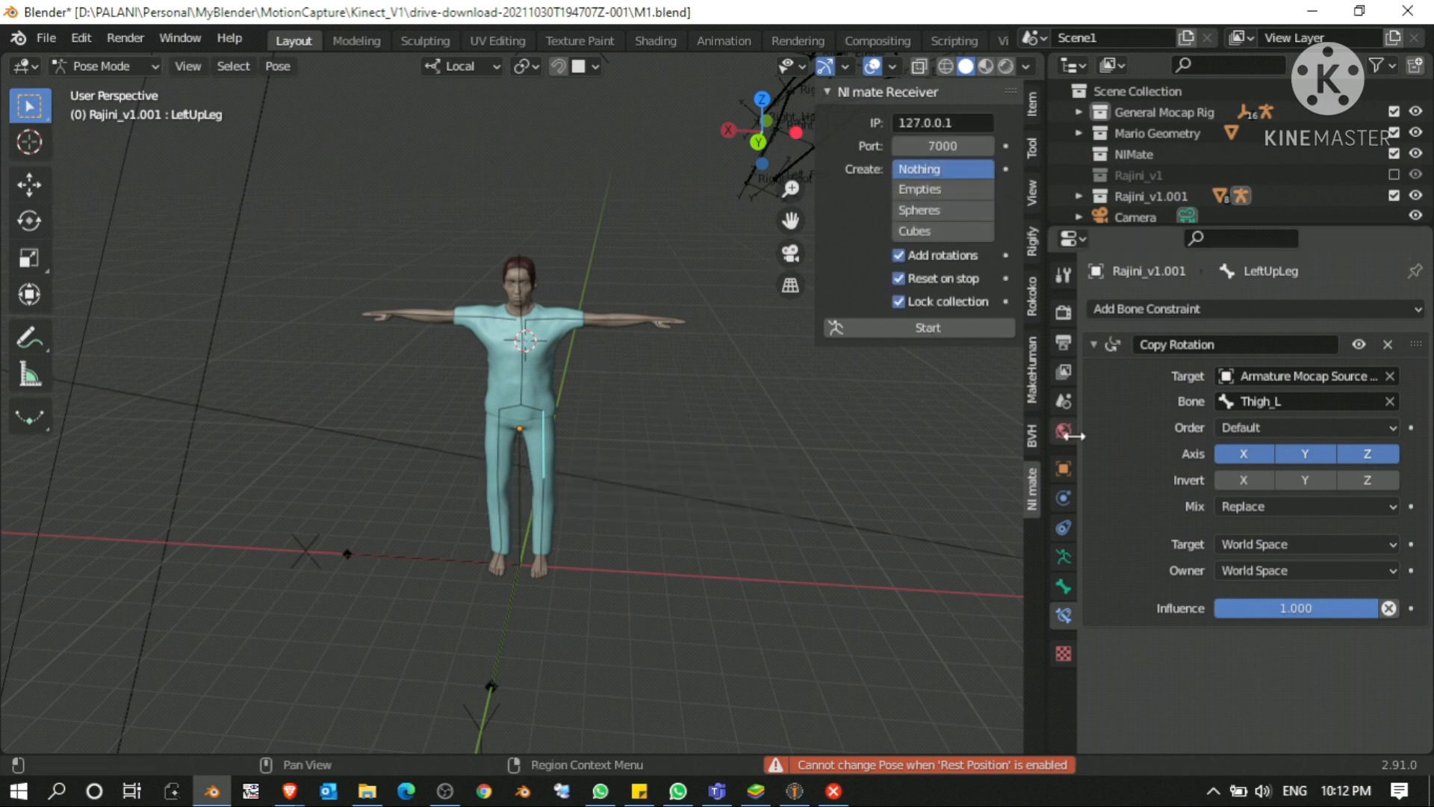
# Step: Switch the character's armature to Pose Position and rotate the LeftUpLeg bone 180° about its local Y axis
pyautogui.click(1063, 559)
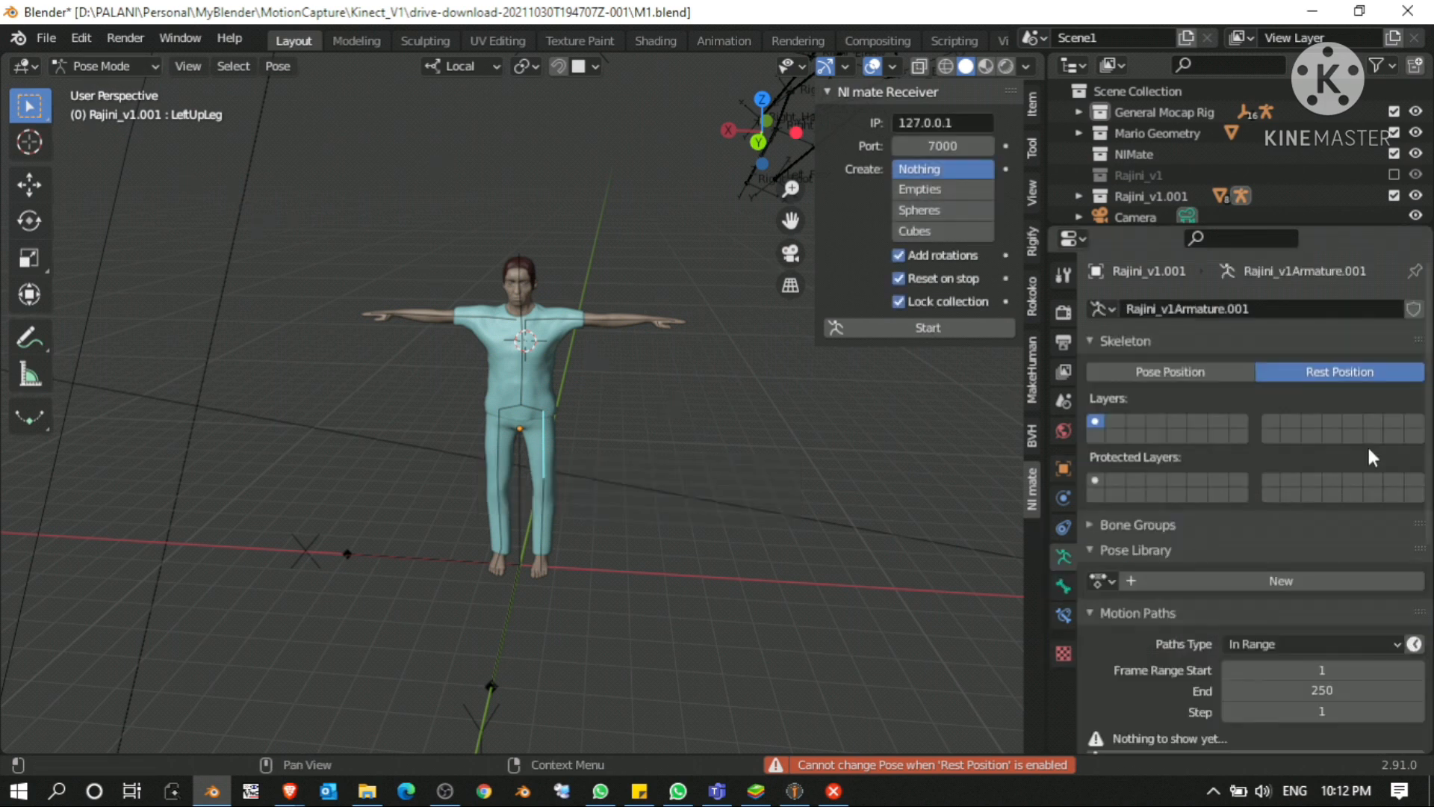
pyautogui.click(1212, 366)
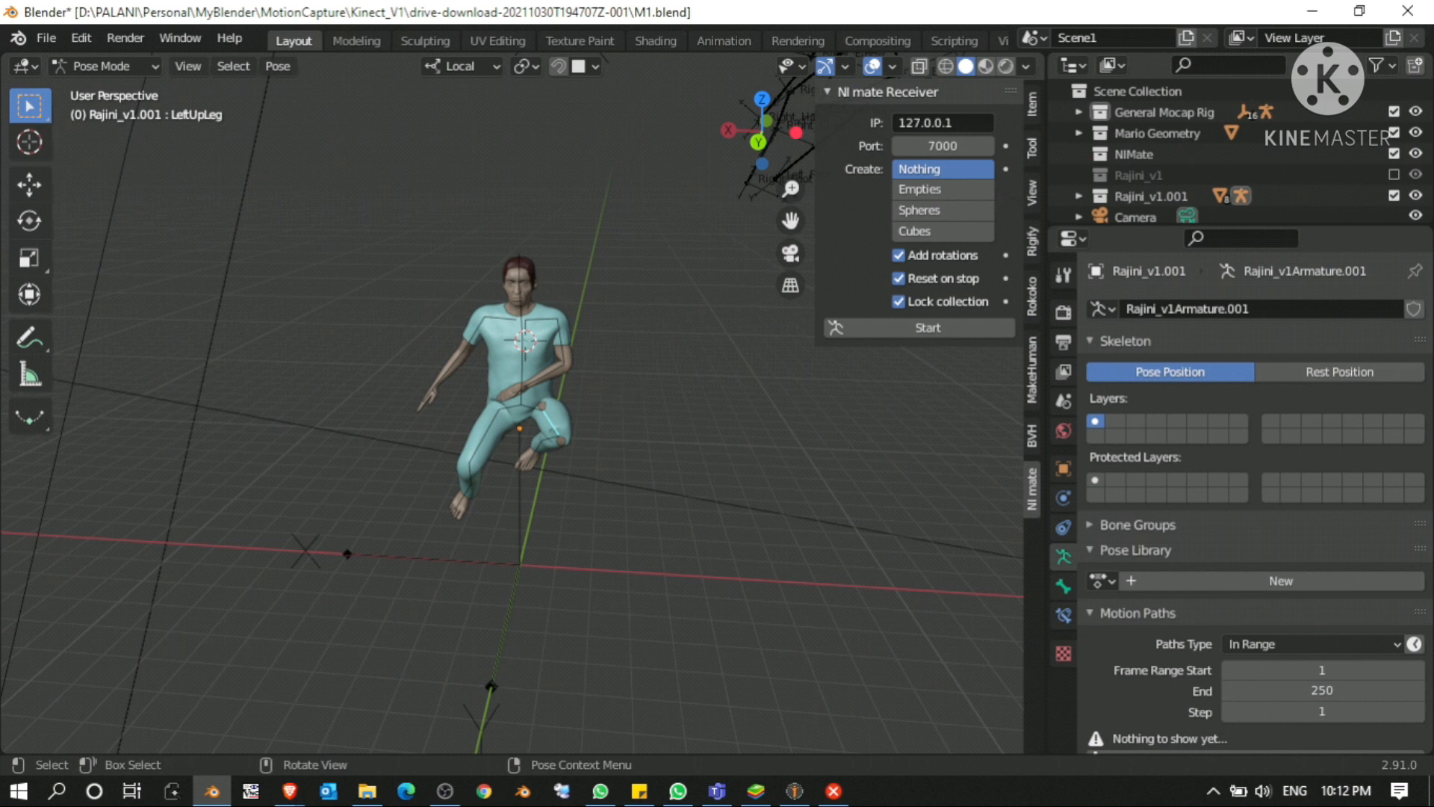
pyautogui.press('r')
pyautogui.press('y')
pyautogui.press('y')
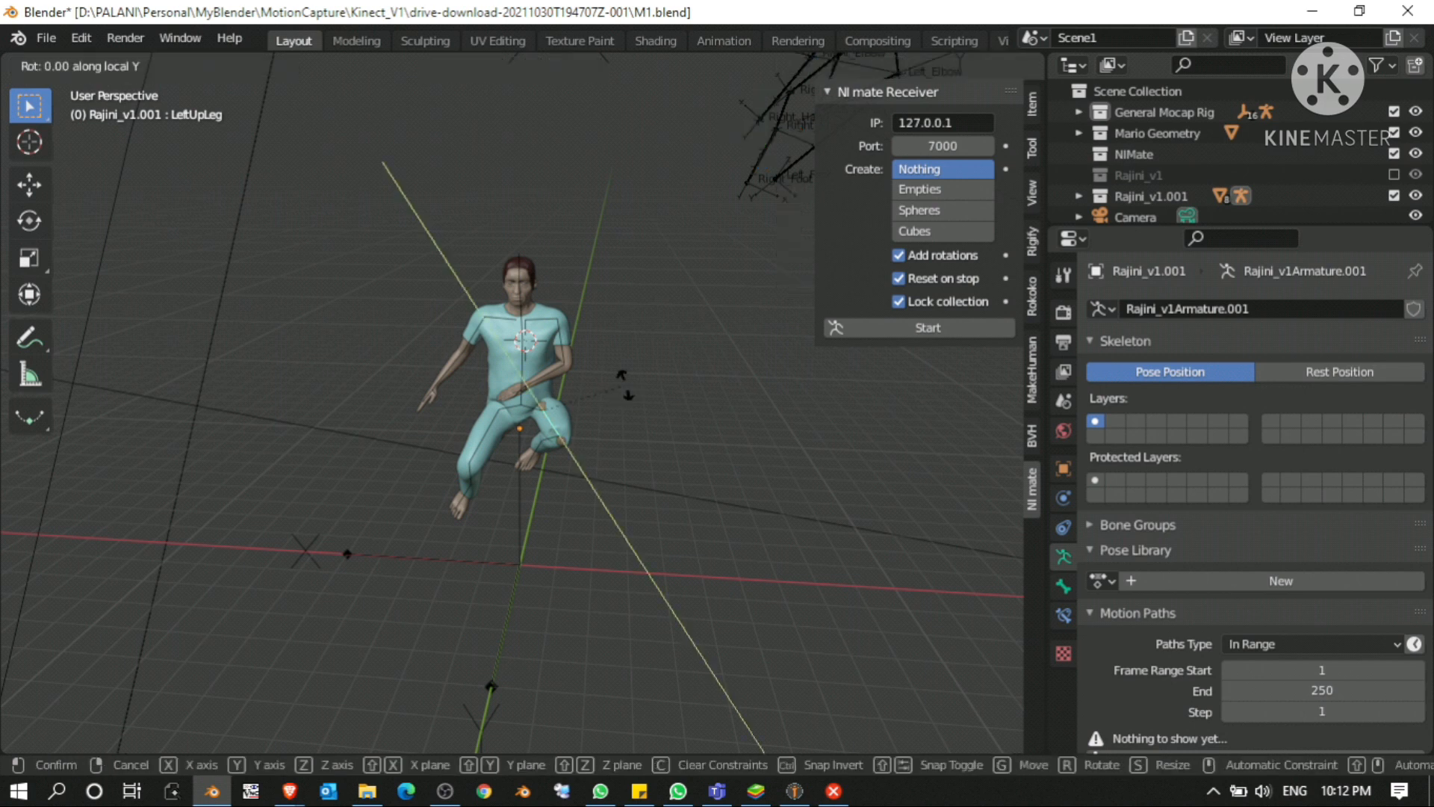
pyautogui.write('180')
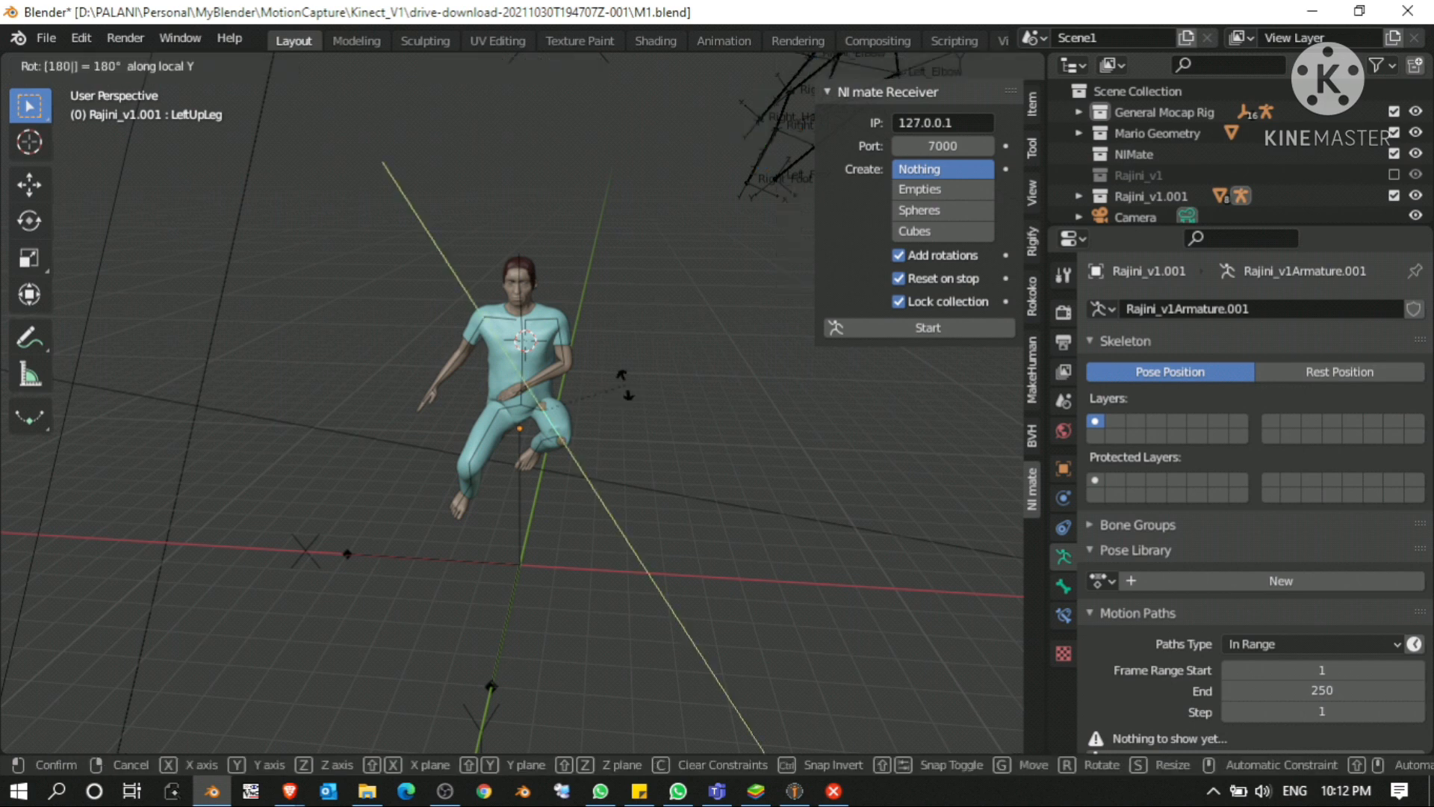
pyautogui.press('Return')
pyautogui.click(627, 386)
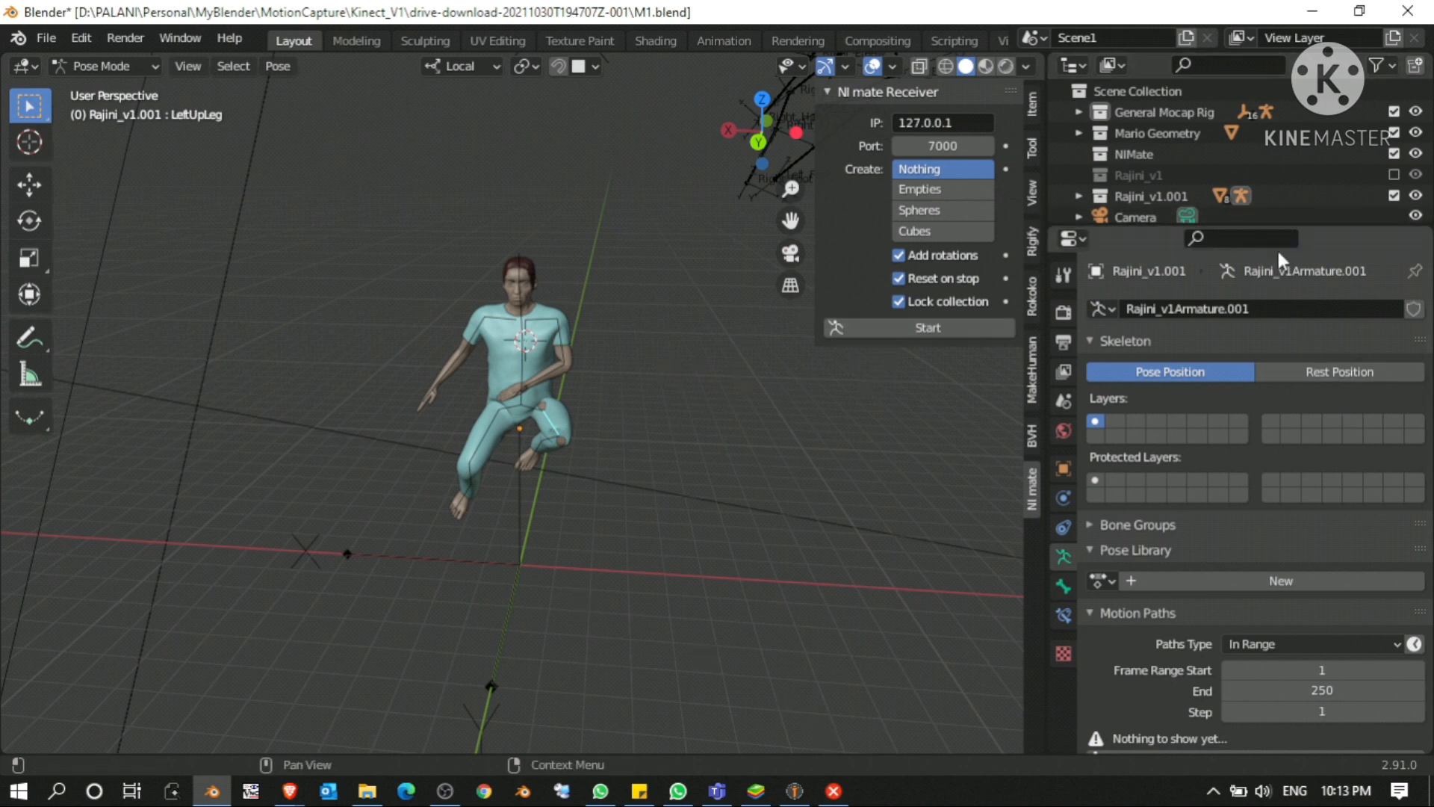
# Step: Enlarge the Outliner and expand the General Mocap Rig collection to view its objects
pyautogui.moveTo(1273, 224); pyautogui.dragTo(1114, 486)
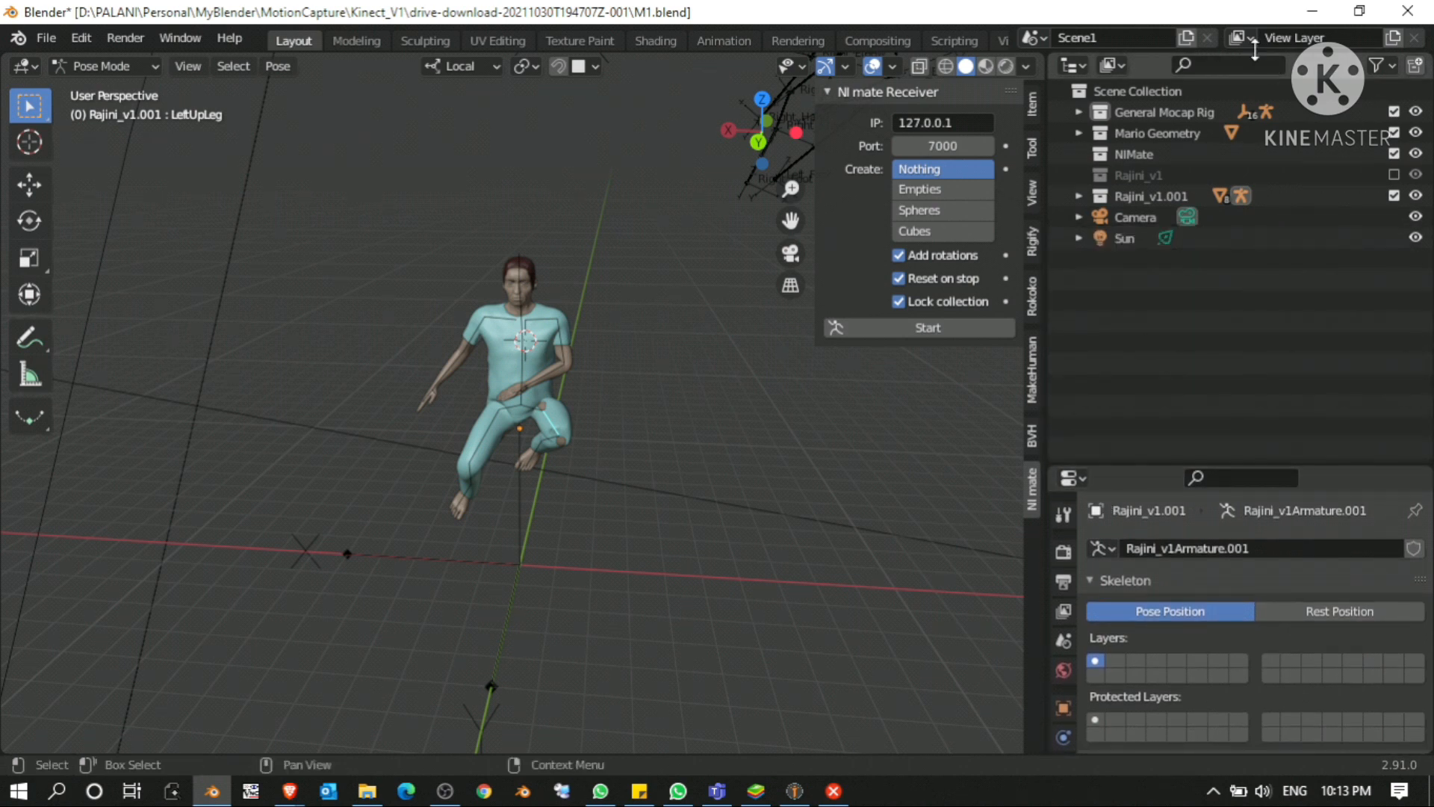
pyautogui.click(1139, 136)
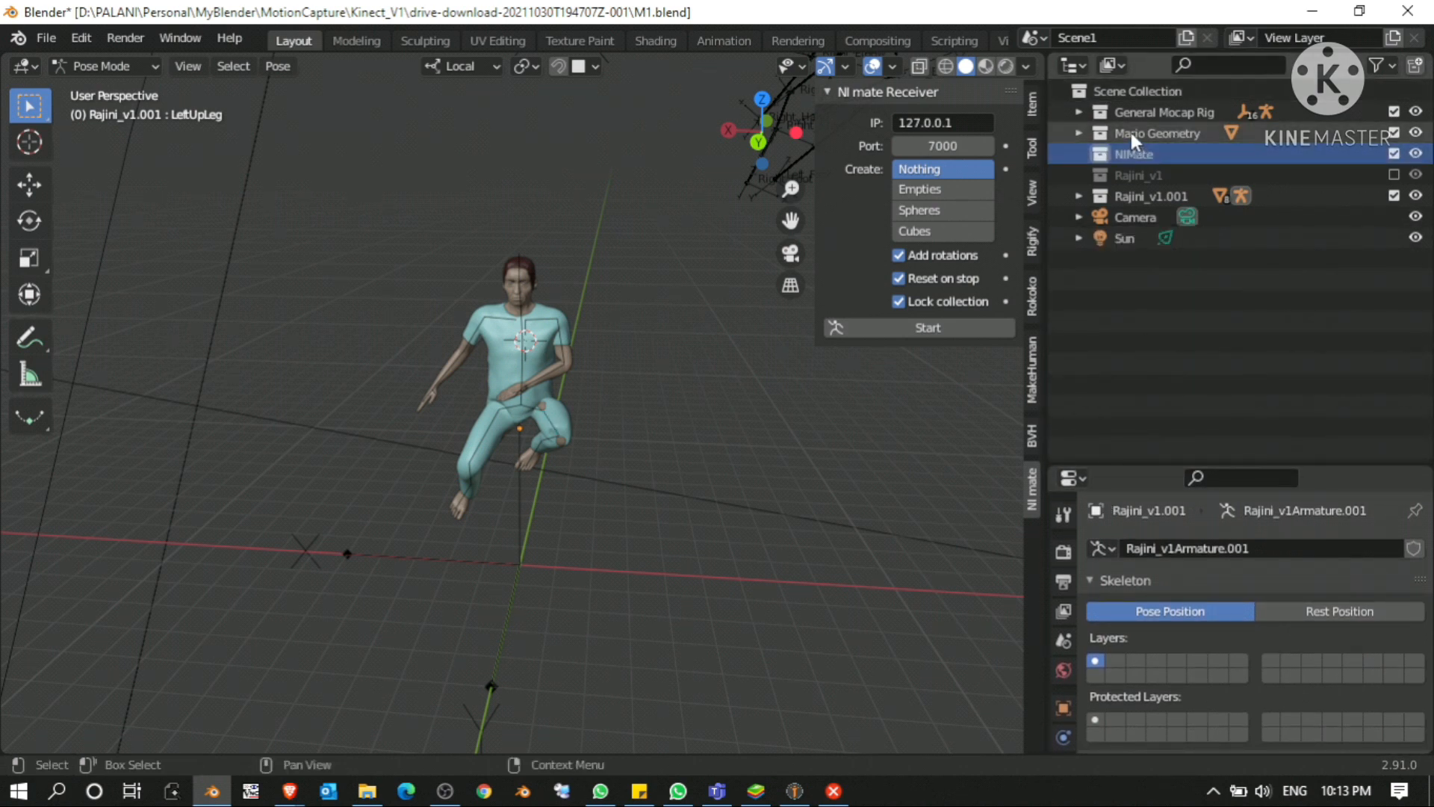
pyautogui.click(1132, 112)
pyautogui.click(1078, 112)
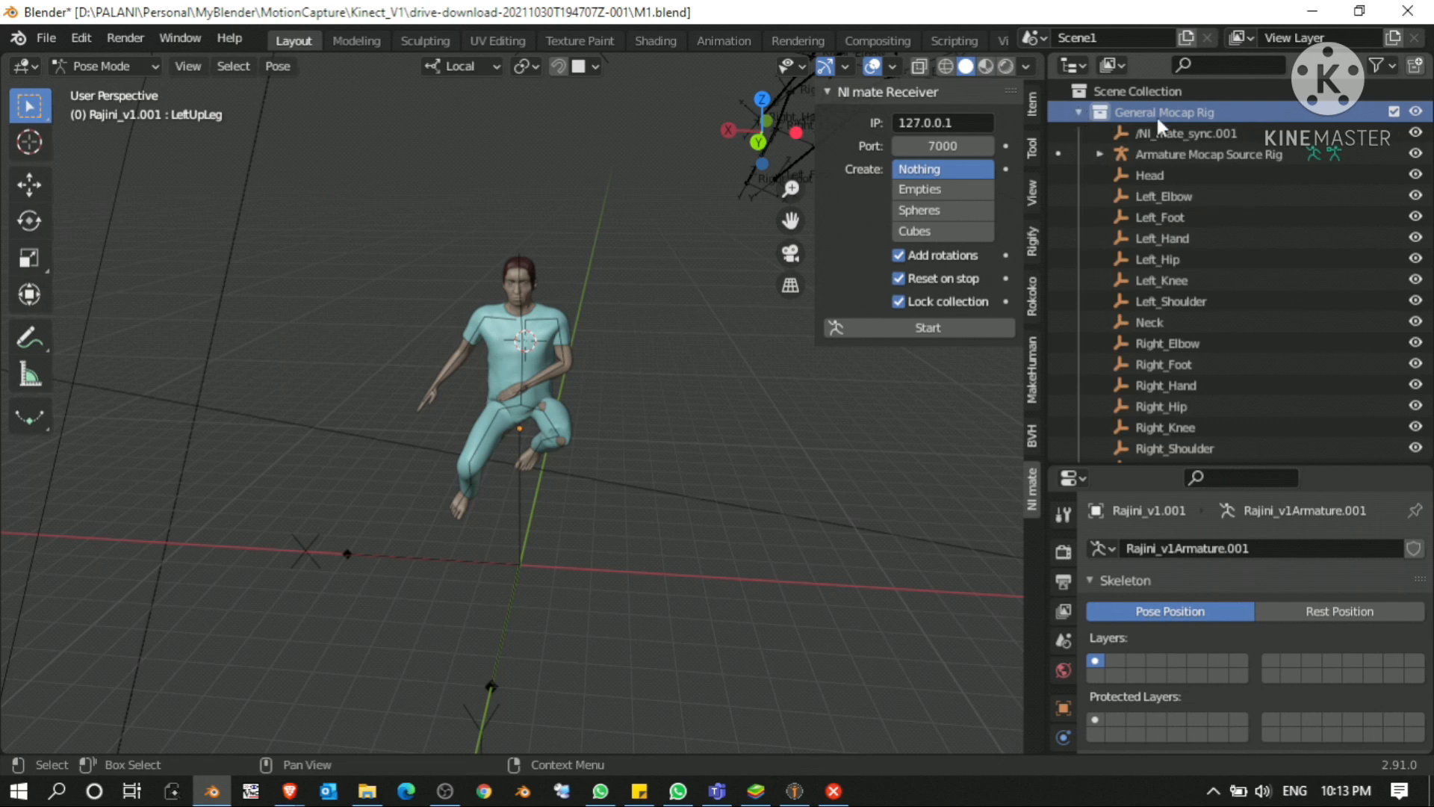
# Step: Select the Right_Hand empty in the General Mocap Rig collection to locate the mocap rig in the scene
pyautogui.click(1158, 345)
pyautogui.click(1158, 382)
pyautogui.scroll(-5, 607, 453)
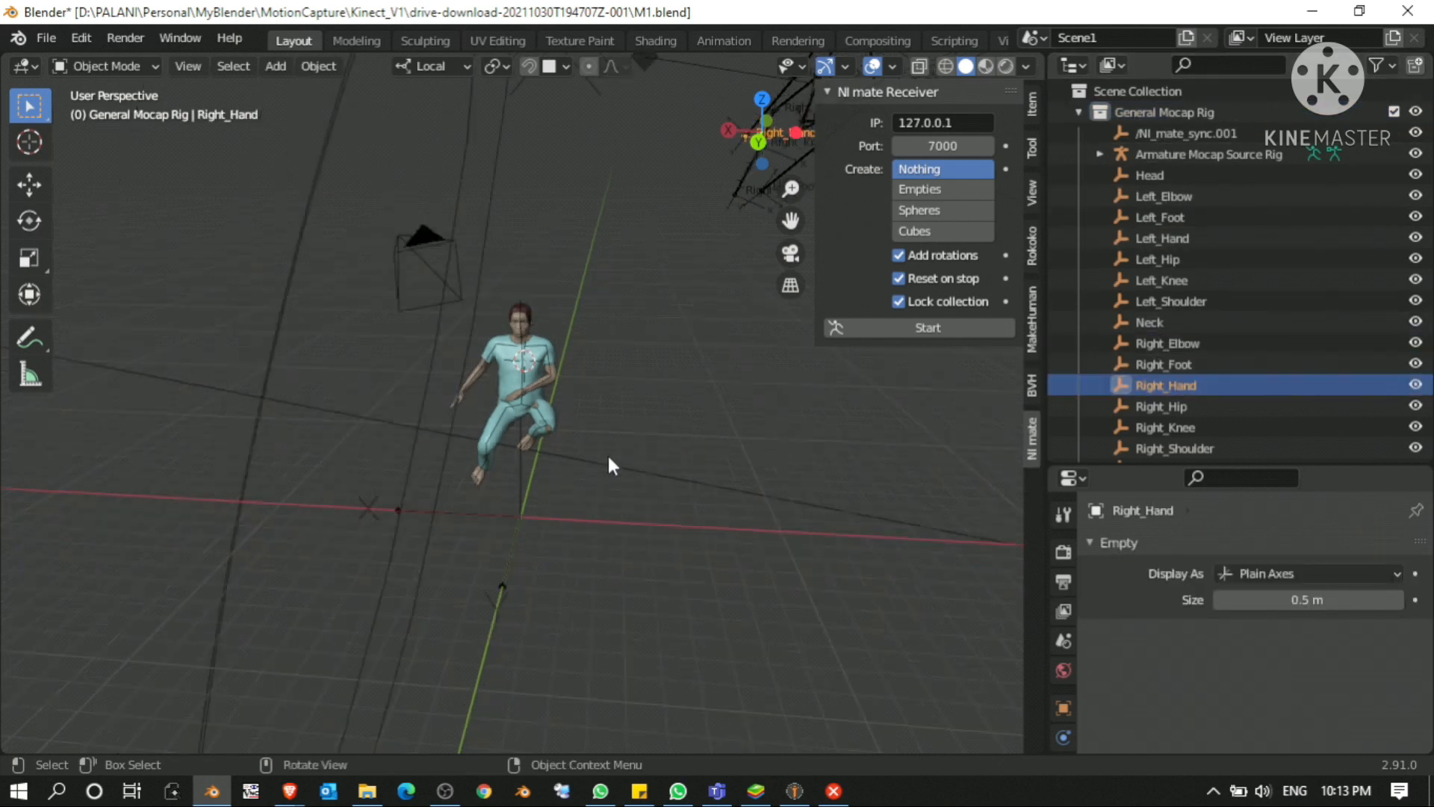
pyautogui.scroll(-9, 609, 458)
pyautogui.scroll(5, 614, 459)
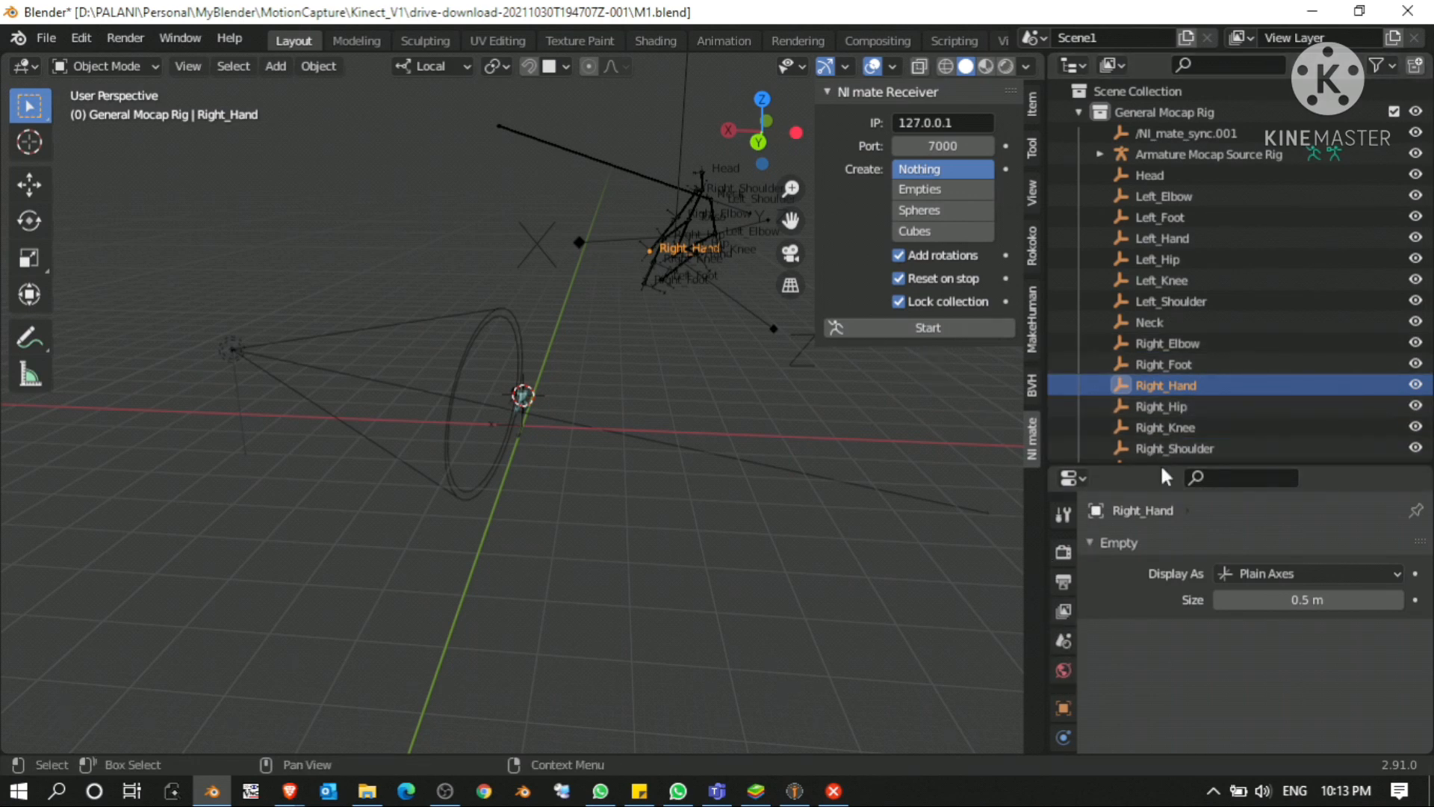
# Step: Enlarge the Properties editor, then select Armature Mocap Source Rig and switch it to Rest Position
pyautogui.moveTo(1157, 459); pyautogui.dragTo(1156, 193)
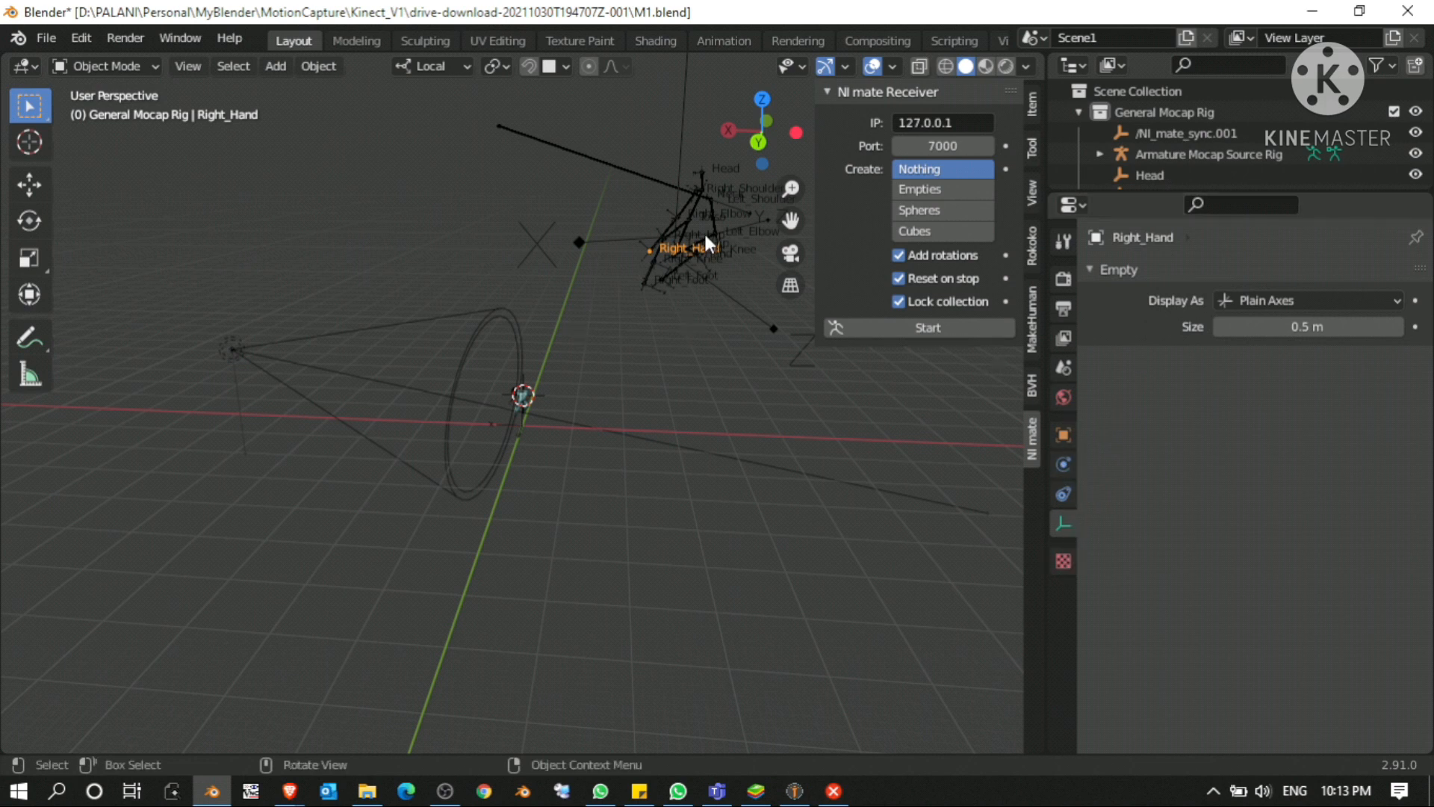
pyautogui.click(706, 194)
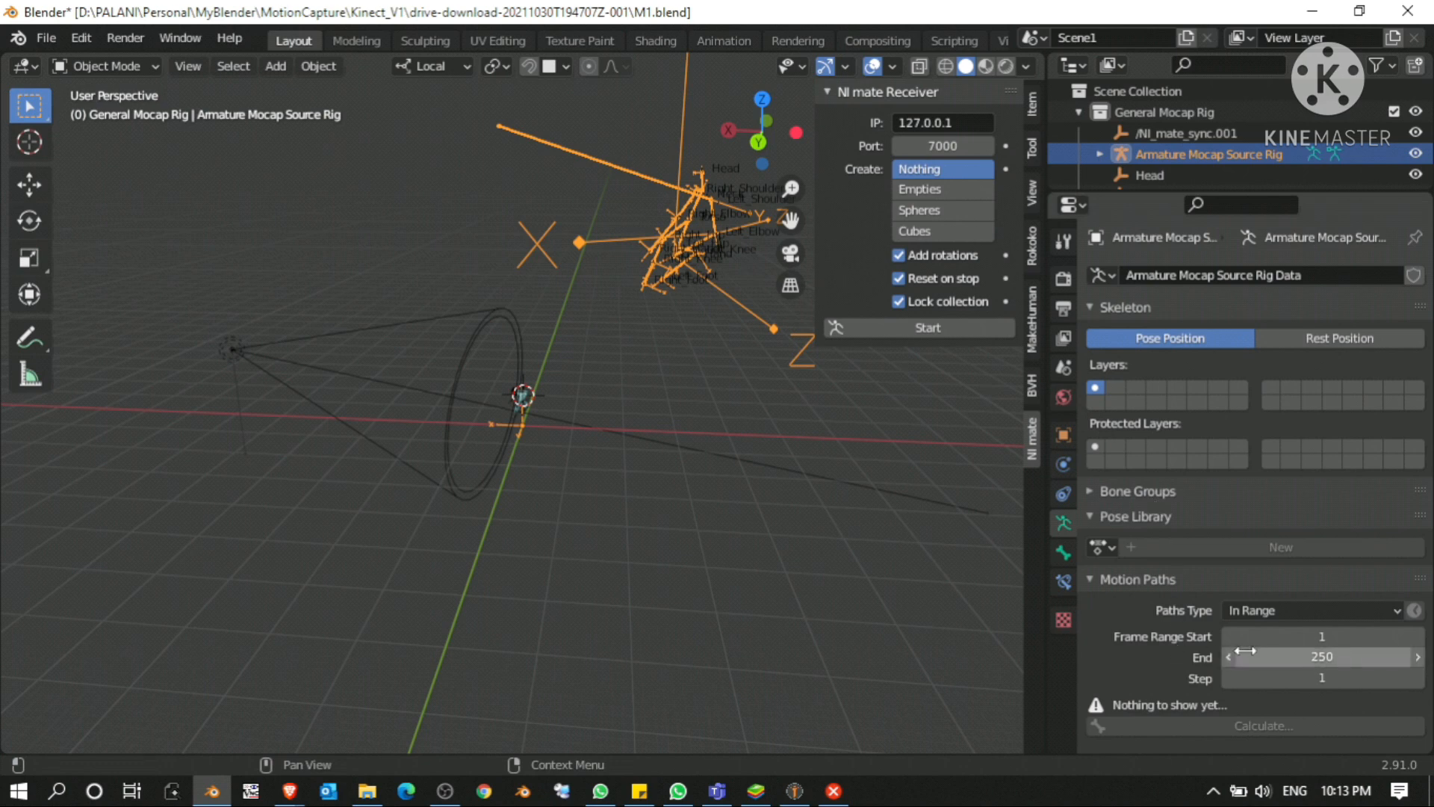
pyautogui.click(1347, 335)
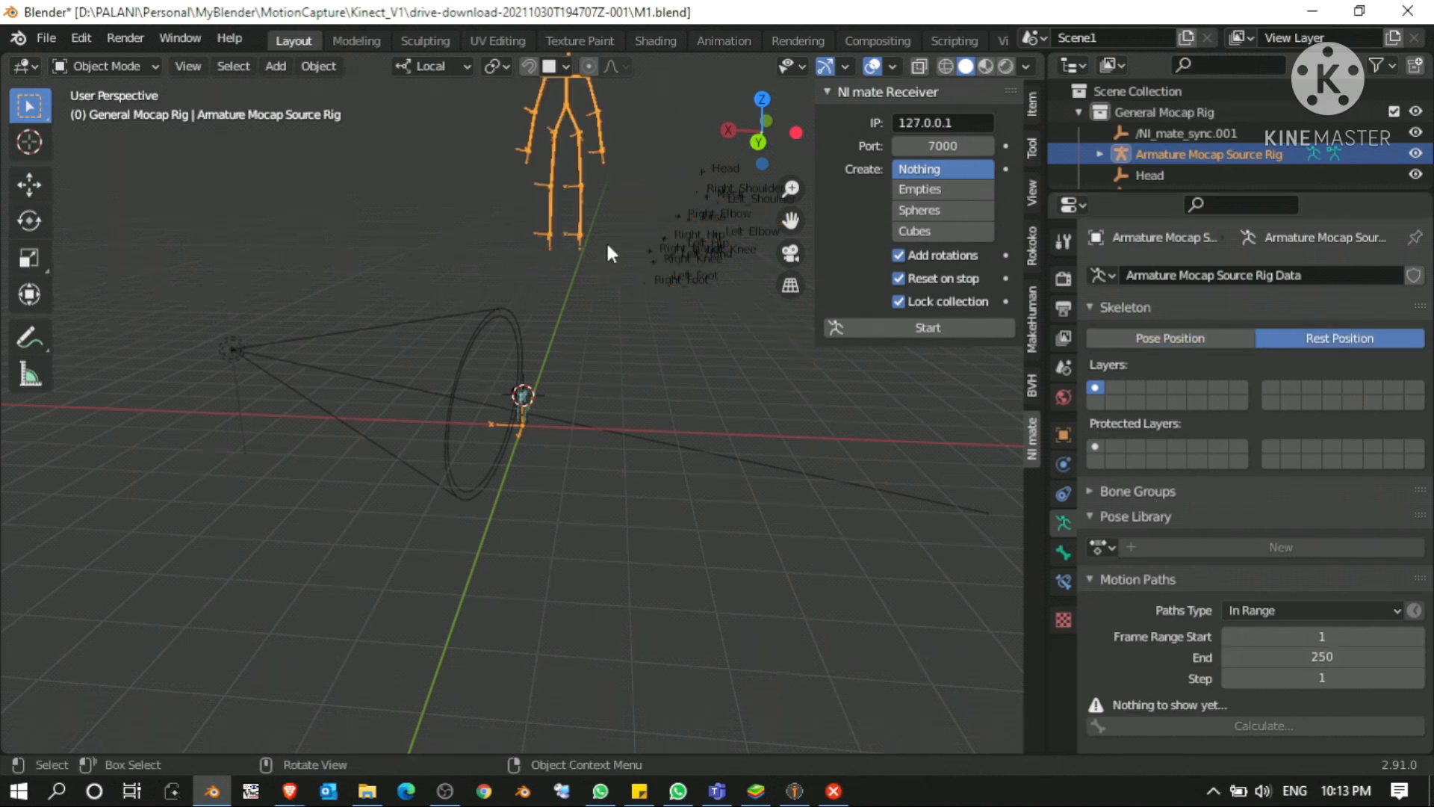
# Step: Put Armature Mocap Source Rig into Pose Mode and bring its rest-pose bones into clear view
pyautogui.keyDown('shift'); pyautogui.moveTo(625, 195); pyautogui.dragTo(575, 430, button='middle'); pyautogui.keyUp('shift')
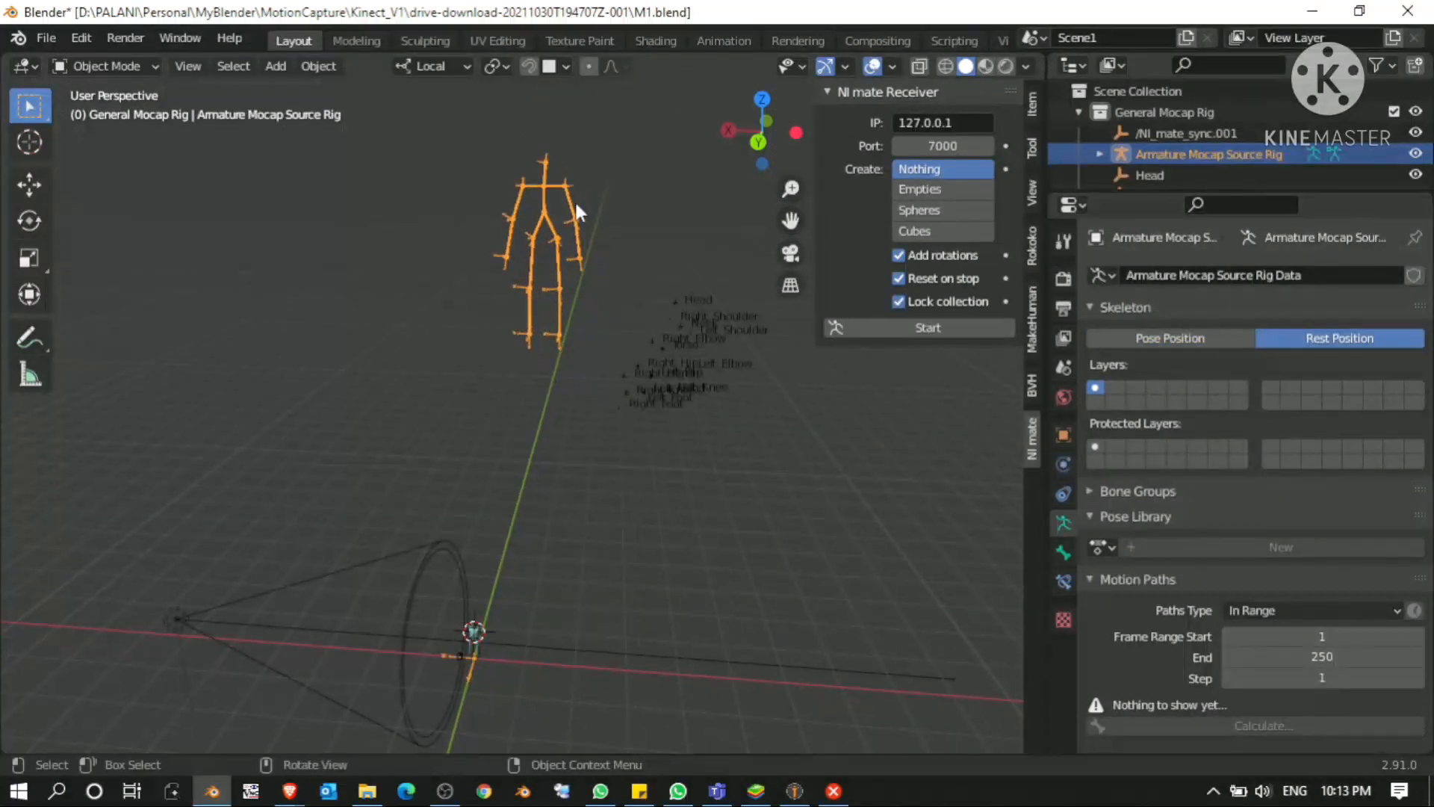
pyautogui.click(100, 64)
pyautogui.click(109, 136)
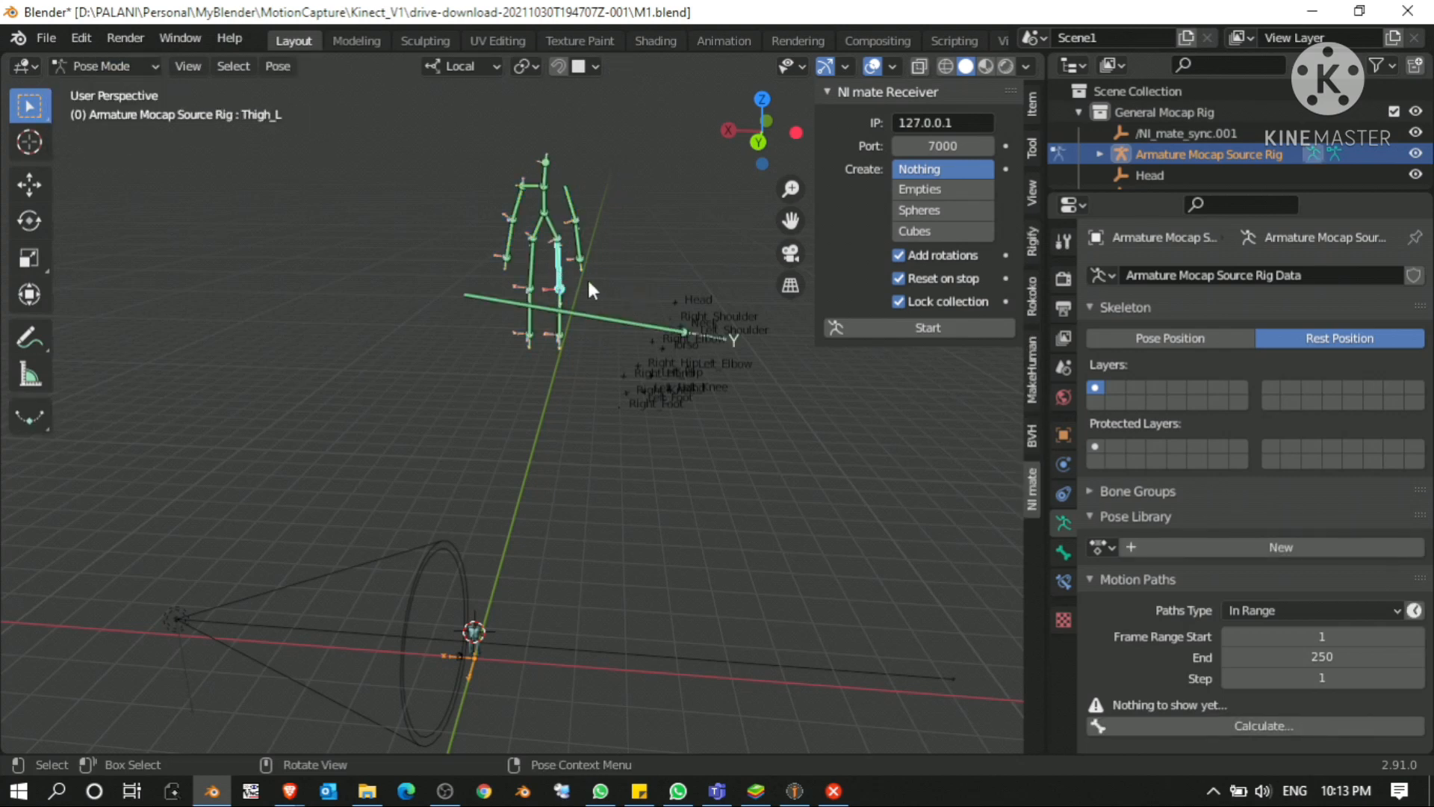
pyautogui.scroll(-2, 599, 557)
pyautogui.scroll(3, 564, 275)
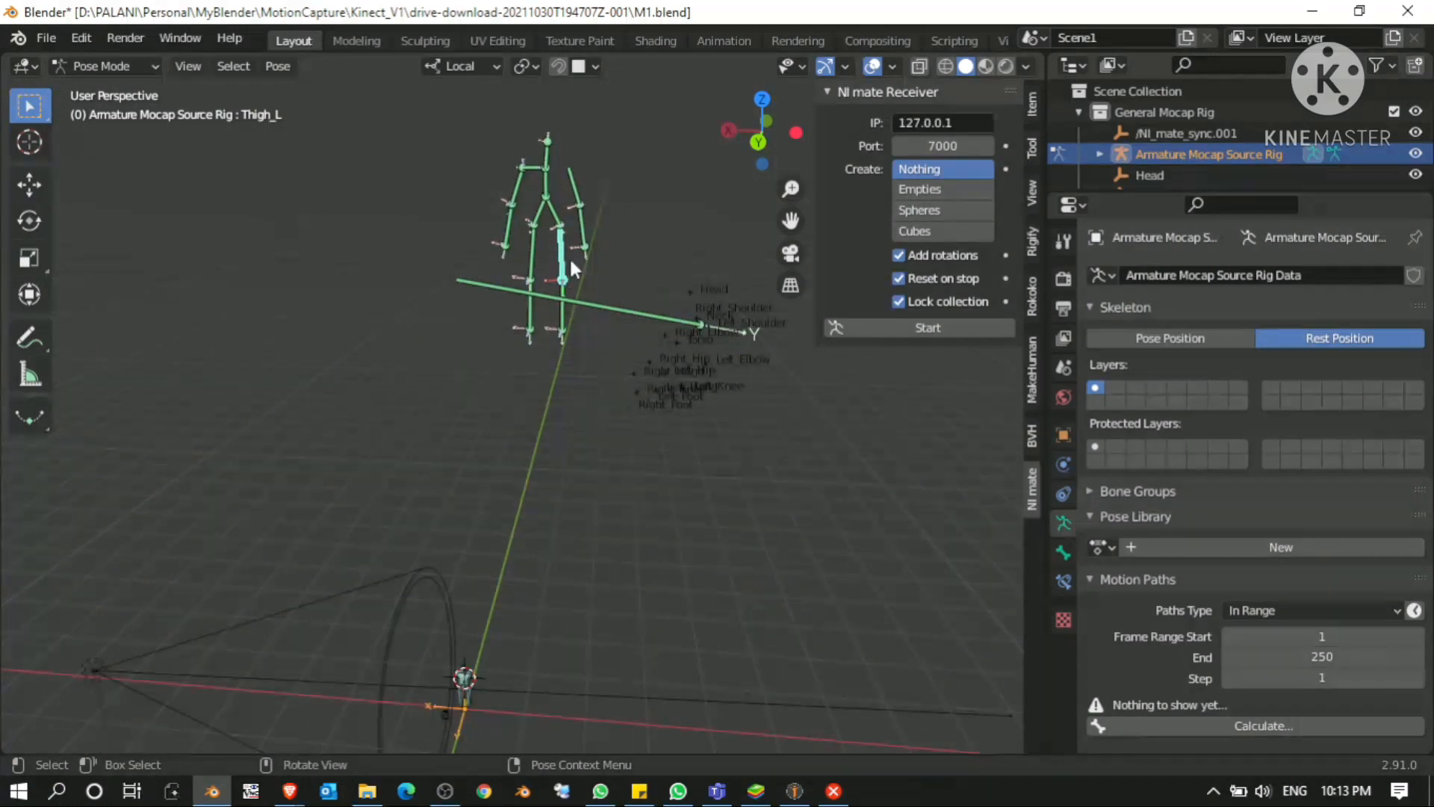